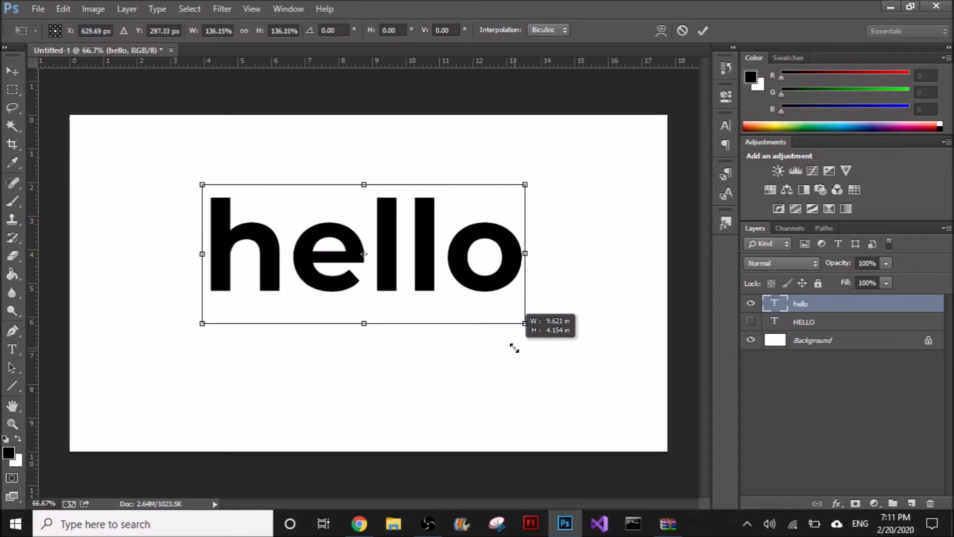
- Apply the enlargement of the lowercase hello text and replace its wording with HELLO
{"action": "key", "text": "Return"}
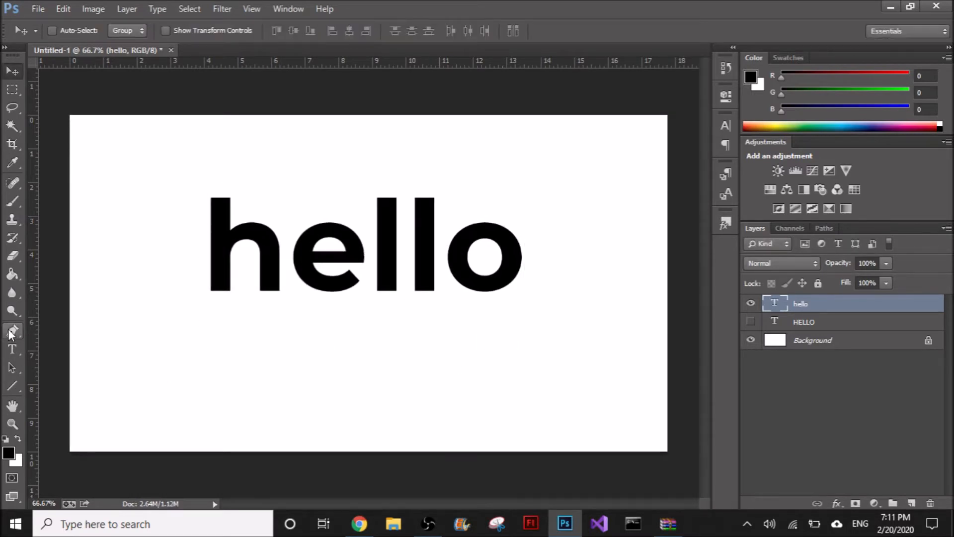
{"action": "left_click", "coordinate": [12, 349]}
{"action": "left_click_drag", "start_coordinate": [519, 262], "coordinate": [236, 264]}
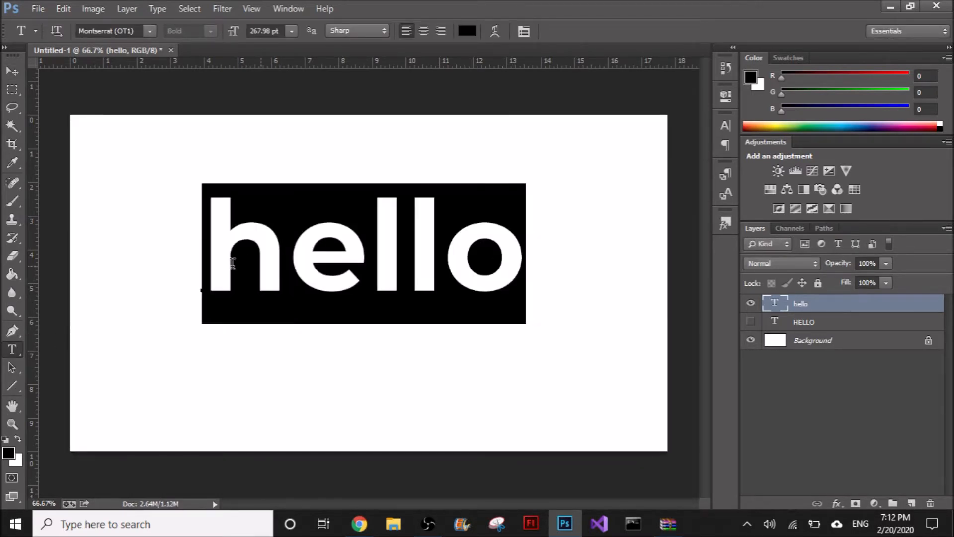
{"action": "type", "text": "HELLO"}
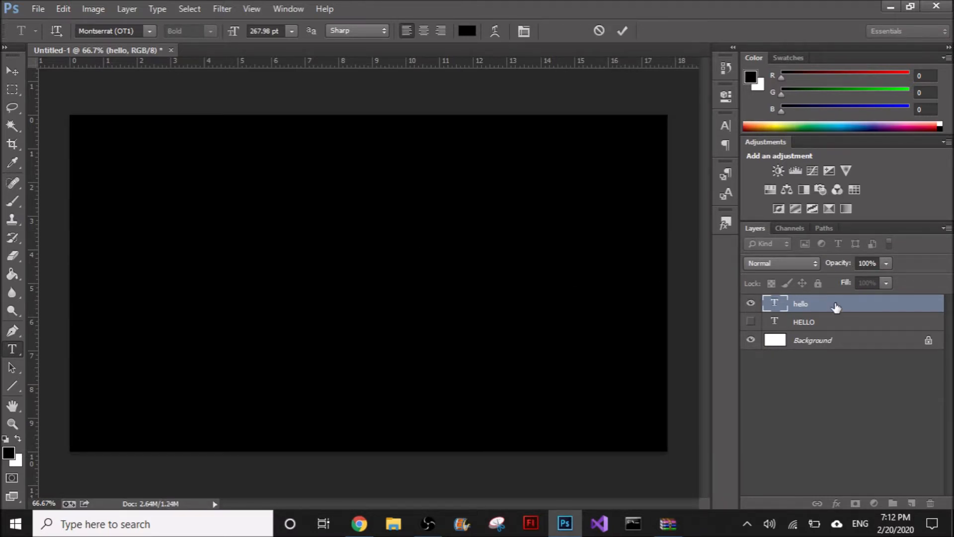
{"action": "left_click", "coordinate": [836, 307]}
- Reposition the HELLO text roughly centred horizontally in the upper half of the canvas
{"action": "left_click", "coordinate": [17, 73]}
{"action": "left_click_drag", "start_coordinate": [390, 256], "coordinate": [365, 241]}
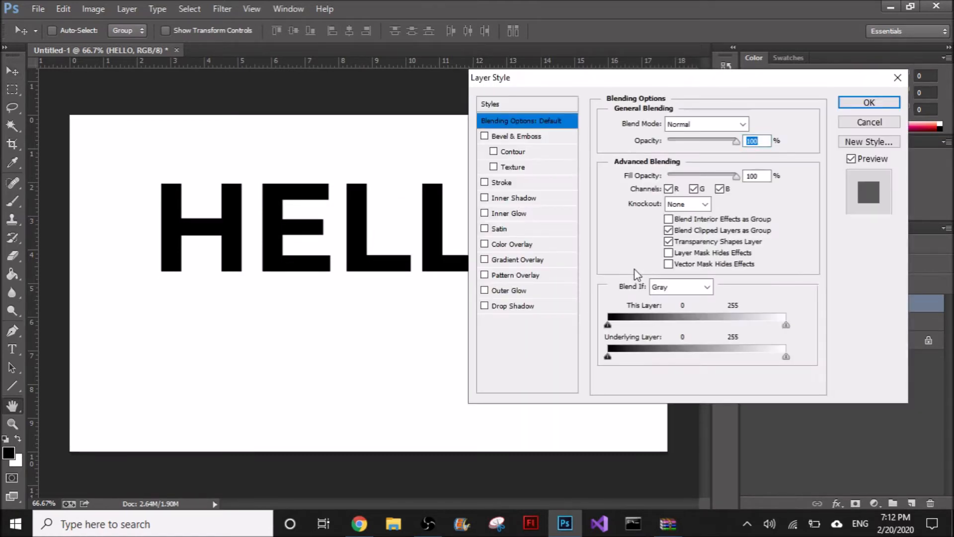
{"action": "left_click", "coordinate": [855, 123]}
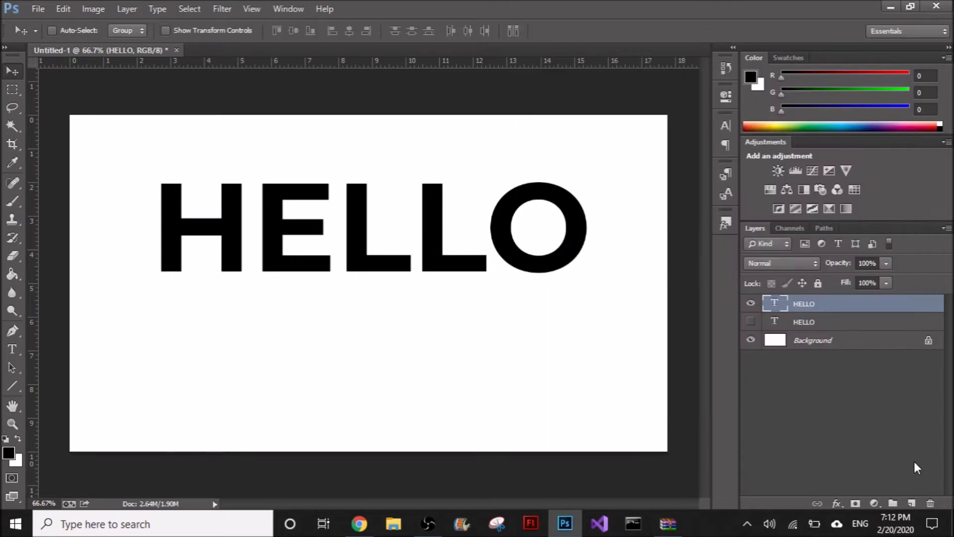
- Create a new empty layer above the HELLO text and switch to the Polygonal Lasso tool
{"action": "left_click", "coordinate": [912, 503]}
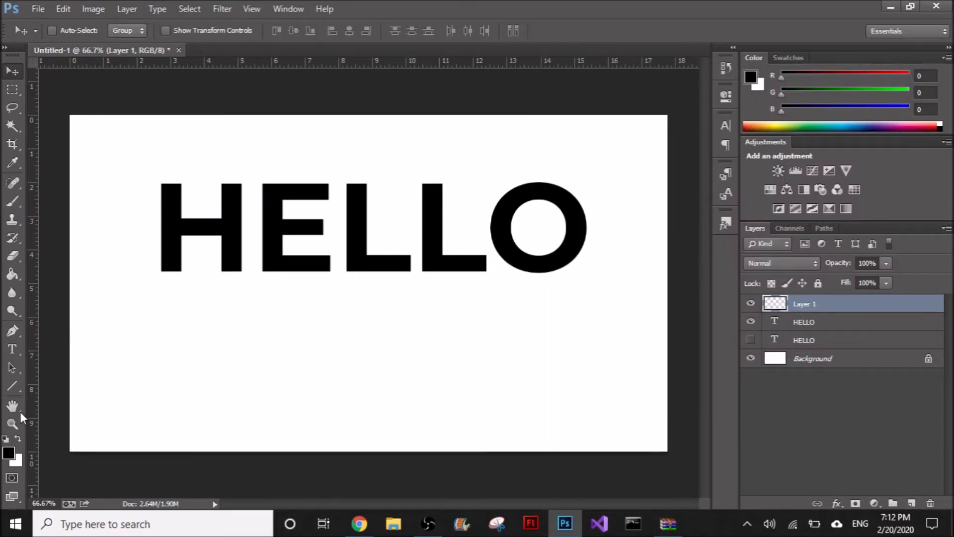
{"action": "left_click", "coordinate": [17, 333]}
{"action": "scroll", "coordinate": [204, 264], "scroll_direction": "up", "scroll_amount": 2}
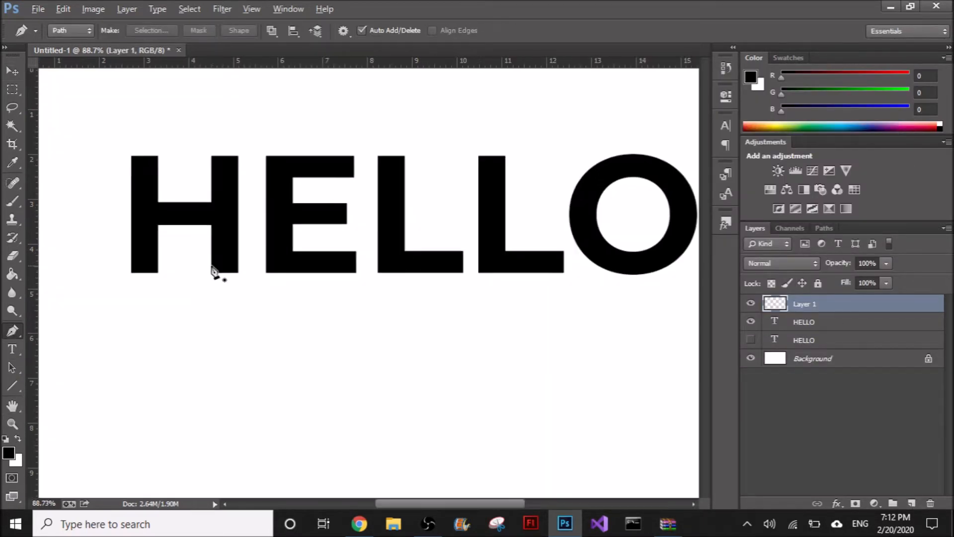
{"action": "left_click", "coordinate": [13, 109]}
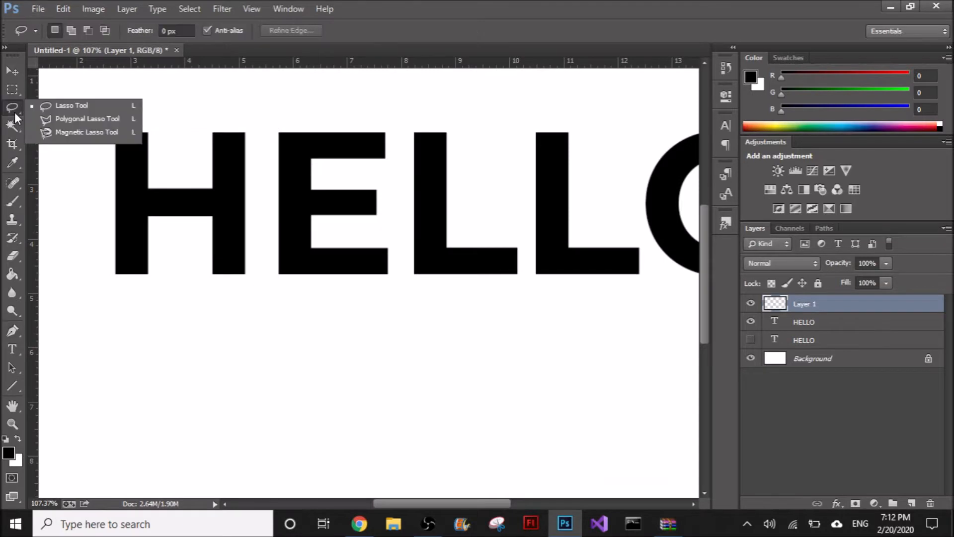
{"action": "left_click", "coordinate": [85, 121]}
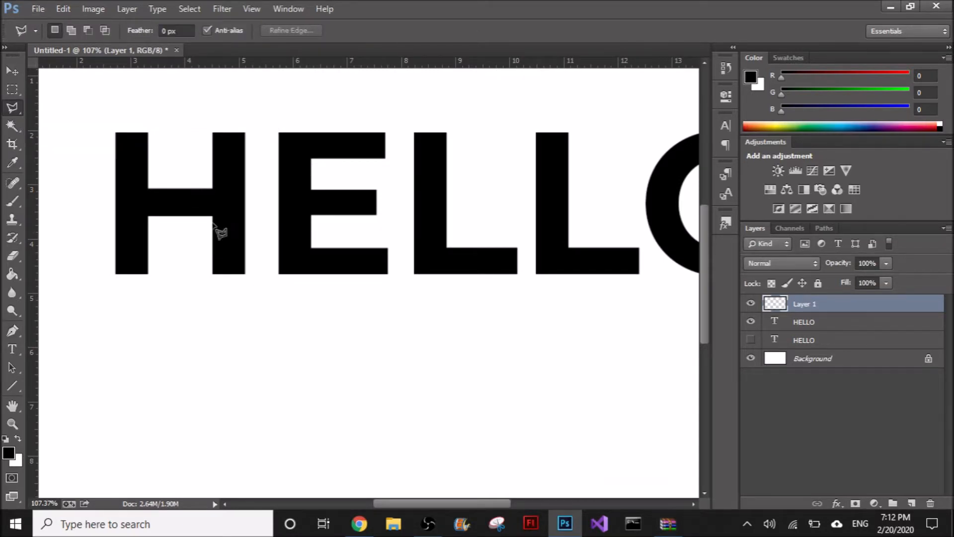
- Outline a narrow downward-pointing triangle hanging from the left part of the H's crossbar and fill it with black
{"action": "scroll", "coordinate": [149, 285], "scroll_direction": "up", "scroll_amount": 3}
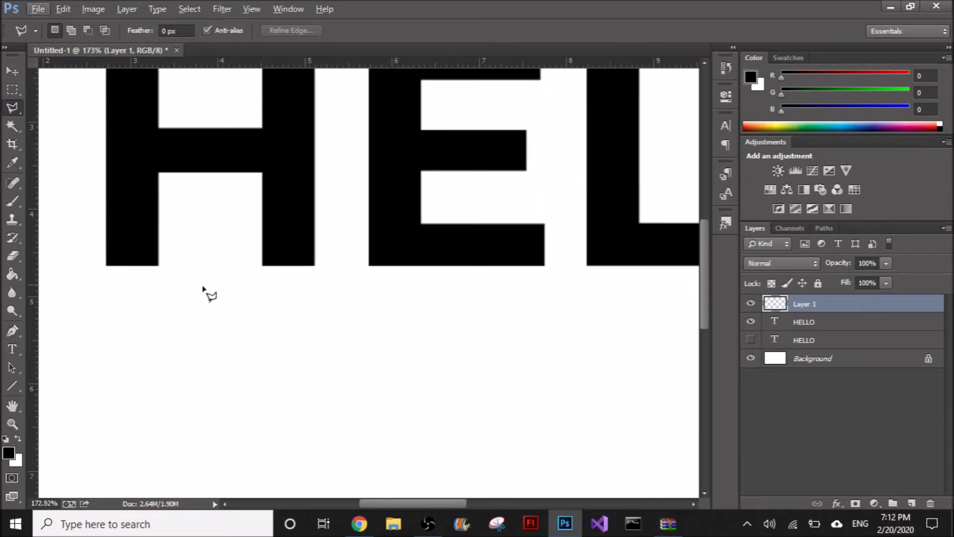
{"action": "scroll", "coordinate": [209, 293], "scroll_direction": "up", "scroll_amount": 4}
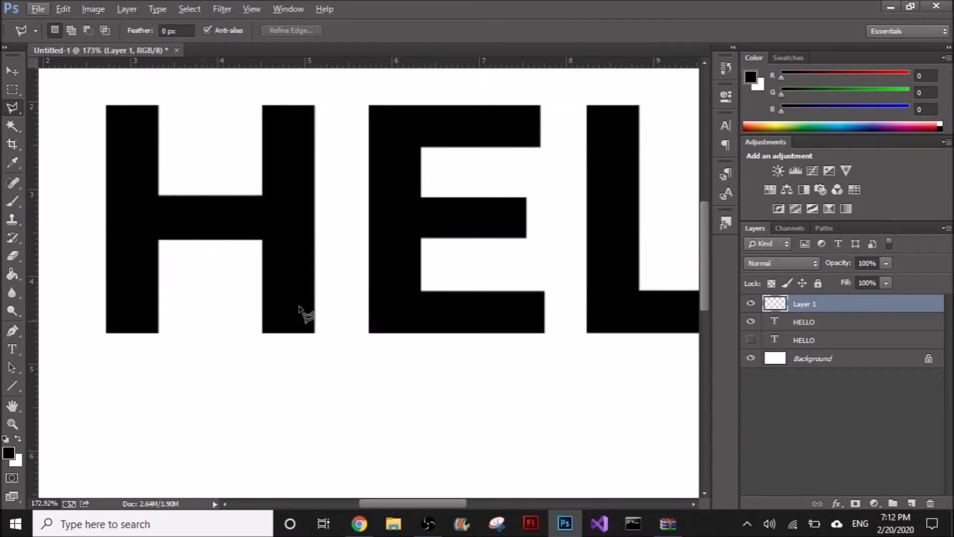
{"action": "left_click", "coordinate": [169, 239]}
{"action": "left_click", "coordinate": [179, 305]}
{"action": "left_click", "coordinate": [190, 236]}
{"action": "left_click", "coordinate": [172, 240]}
{"action": "left_click", "coordinate": [199, 236]}
{"action": "left_click", "coordinate": [222, 346]}
{"action": "left_click", "coordinate": [227, 259]}
{"action": "left_click", "coordinate": [227, 232]}
{"action": "left_click", "coordinate": [199, 236]}
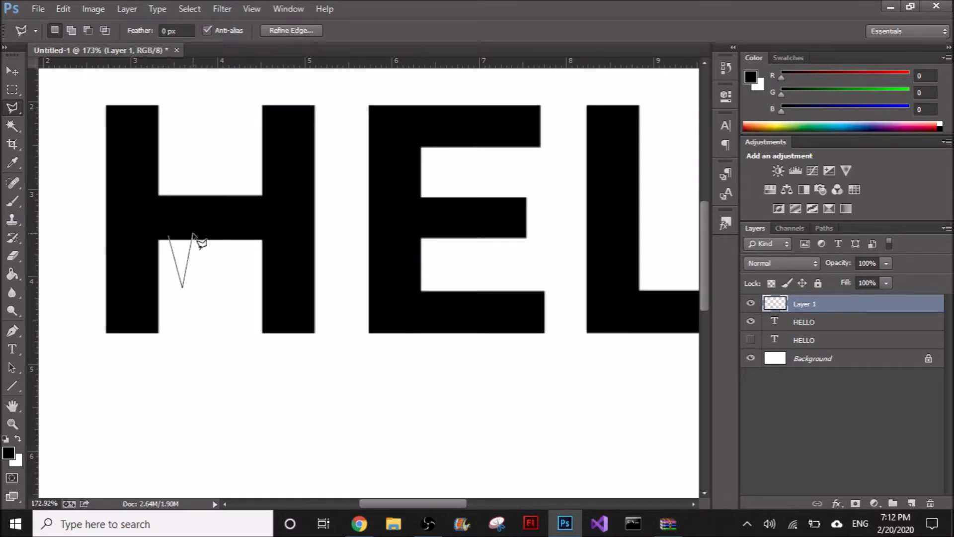
{"action": "left_click", "coordinate": [12, 273]}
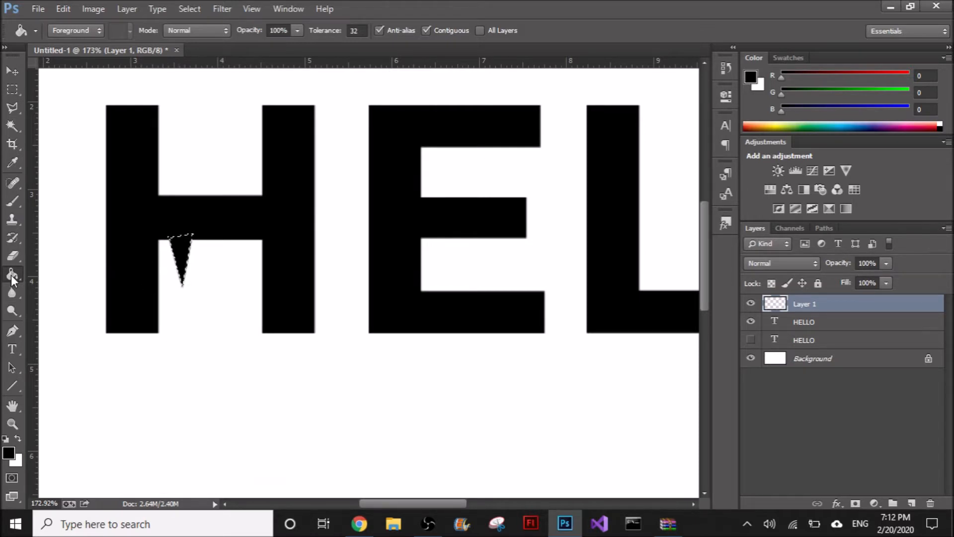
{"action": "left_click", "coordinate": [13, 108]}
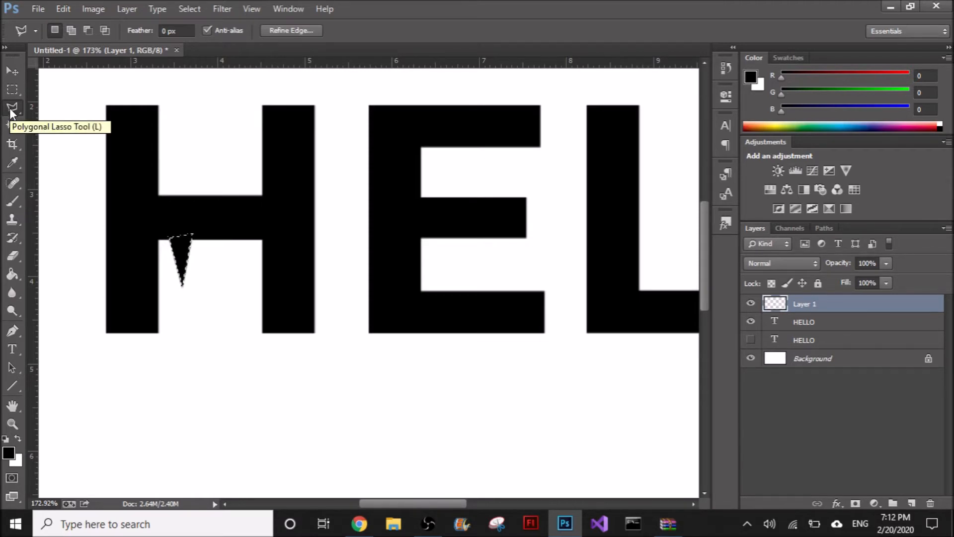
{"action": "key", "text": "g"}
{"action": "key", "text": "l"}
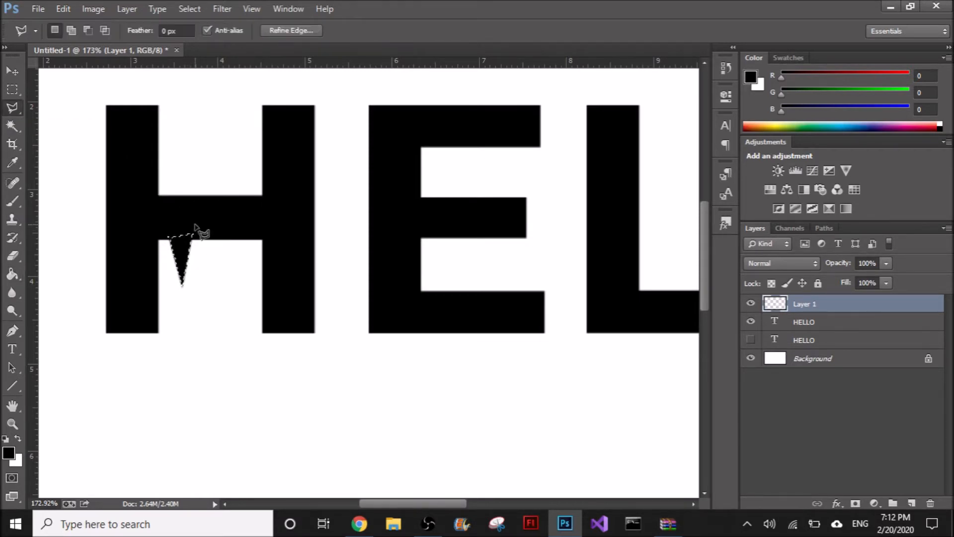
{"action": "key", "text": "g"}
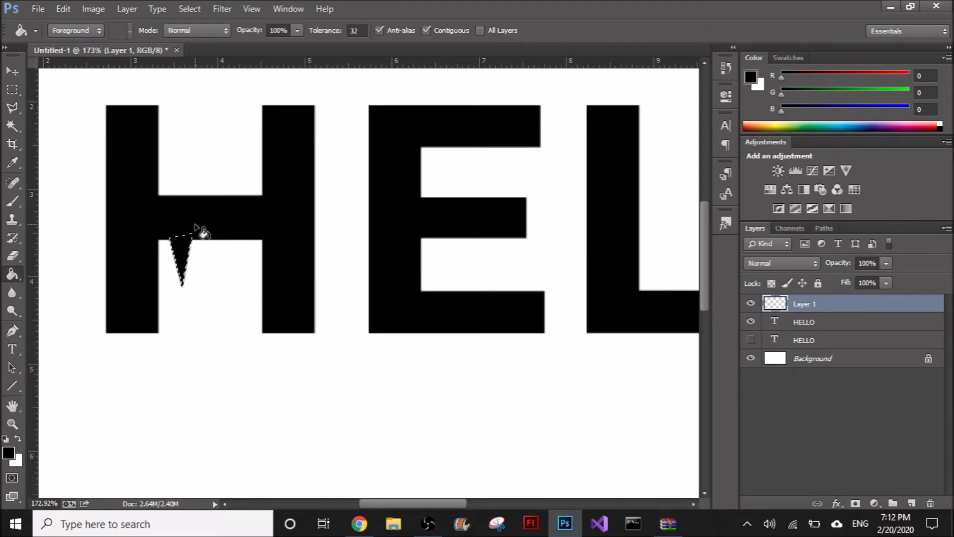
{"action": "key", "text": "l"}
{"action": "key", "text": "g"}
- Add a second, longer black icicle triangle under the right part of the H's crossbar
{"action": "key", "text": "l"}
{"action": "left_click", "coordinate": [213, 235]}
{"action": "left_click", "coordinate": [237, 233]}
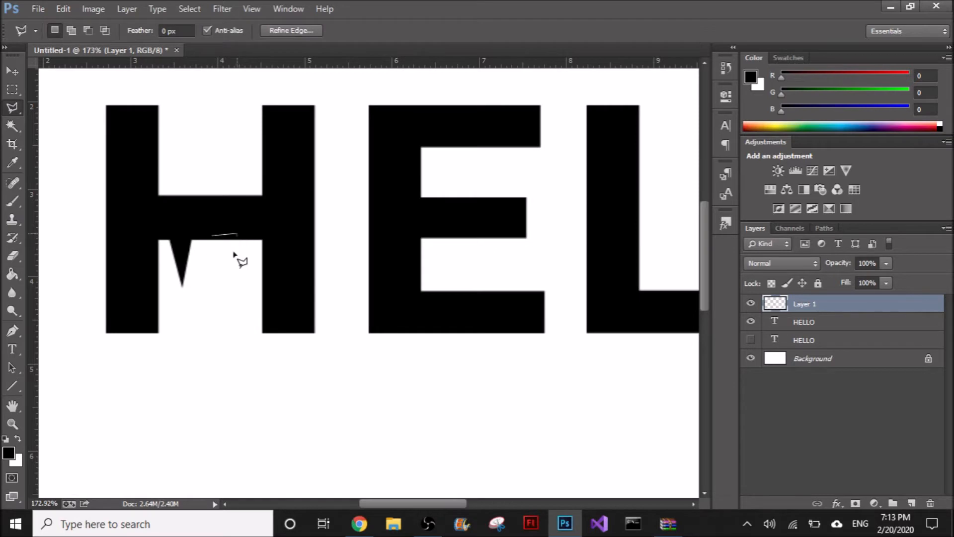
{"action": "left_click", "coordinate": [229, 305]}
{"action": "left_click", "coordinate": [220, 243]}
{"action": "key", "text": "g"}
{"action": "left_click", "coordinate": [233, 256]}
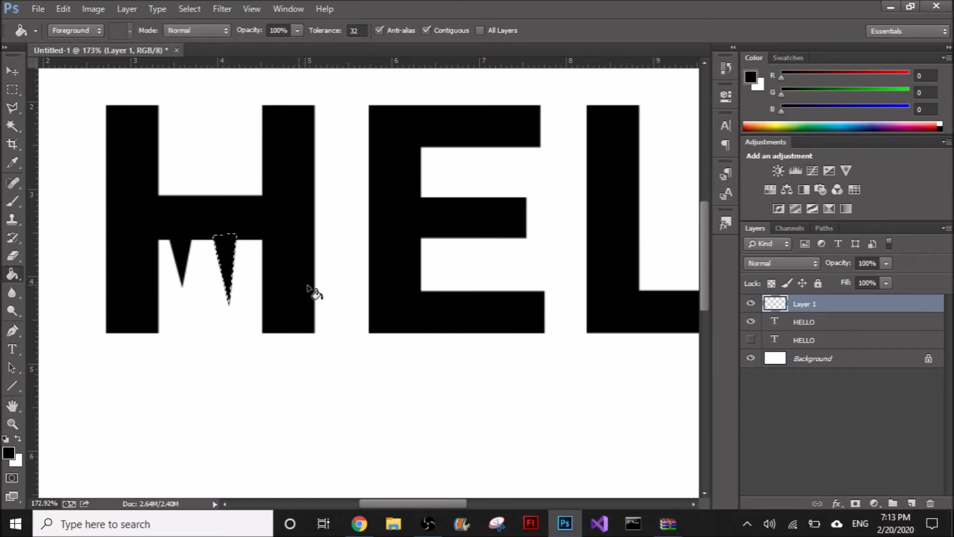
- Draw a long icicle triangle hanging from the outer side of the H's right leg and fill it with black
{"action": "key", "text": "l"}
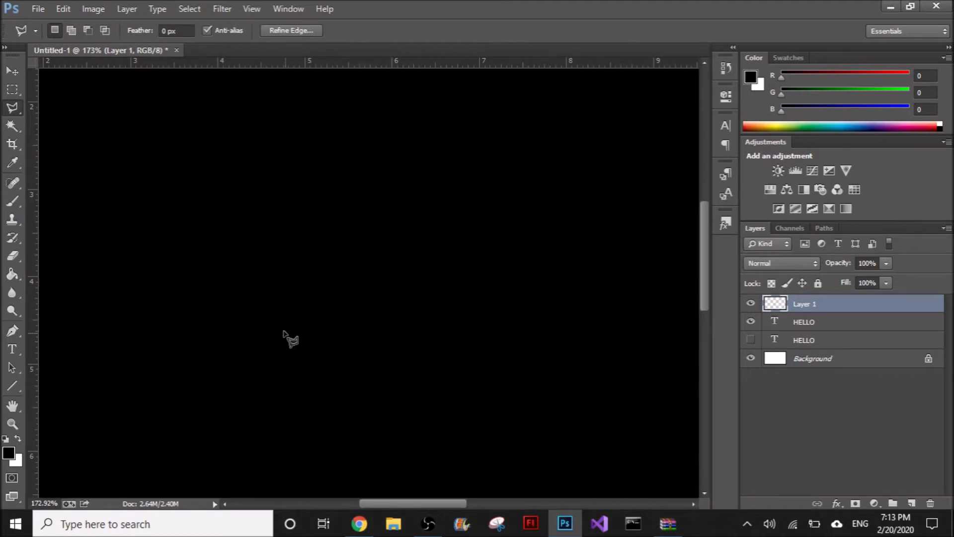
{"action": "left_click", "coordinate": [284, 329]}
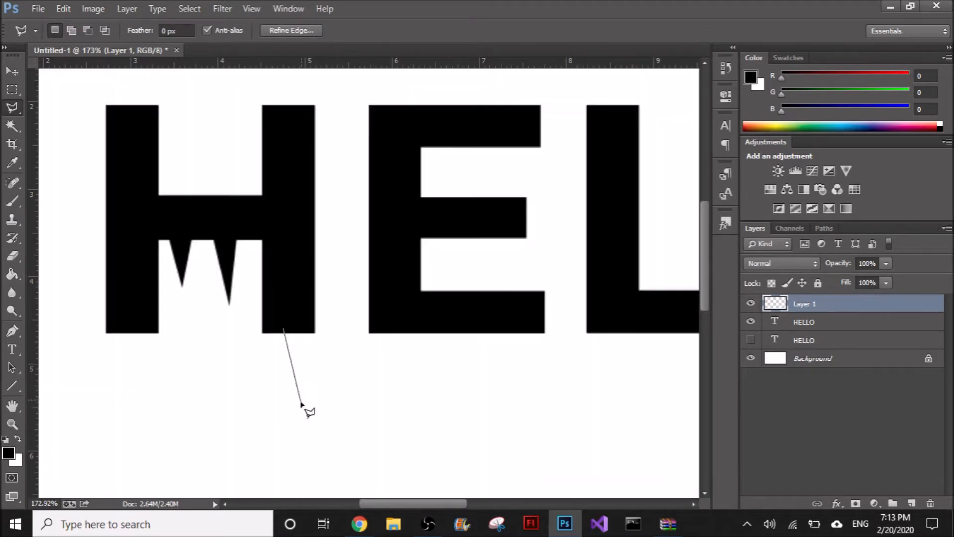
{"action": "left_click", "coordinate": [300, 402]}
{"action": "left_click", "coordinate": [311, 330]}
{"action": "left_click", "coordinate": [293, 340]}
{"action": "key", "text": "g"}
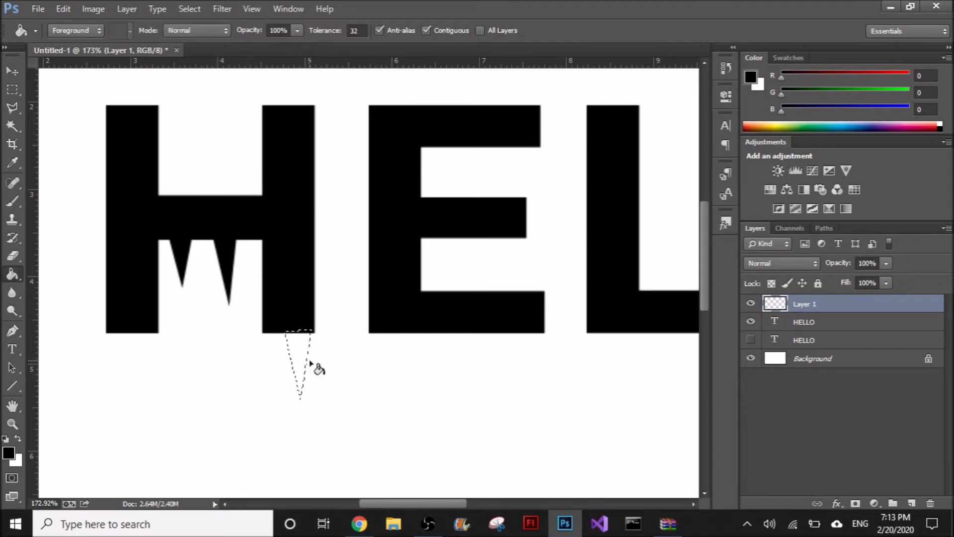
{"action": "left_click", "coordinate": [302, 362]}
- Add a short black icicle between the two icicles under the H's crossbar
{"action": "key", "text": "l"}
{"action": "left_click", "coordinate": [193, 237]}
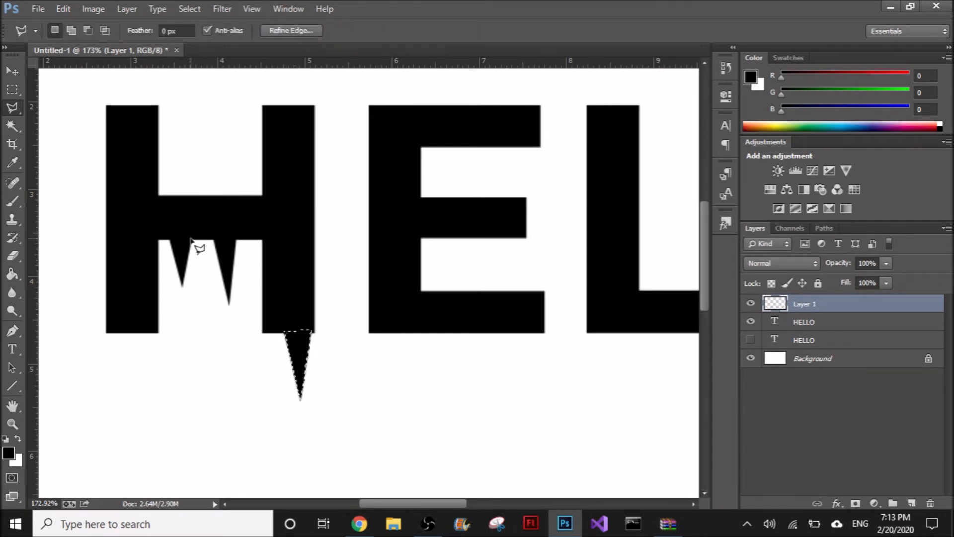
{"action": "left_click", "coordinate": [202, 263]}
{"action": "left_click", "coordinate": [211, 234]}
{"action": "left_click", "coordinate": [193, 238]}
{"action": "key", "text": "g"}
{"action": "left_click", "coordinate": [206, 249]}
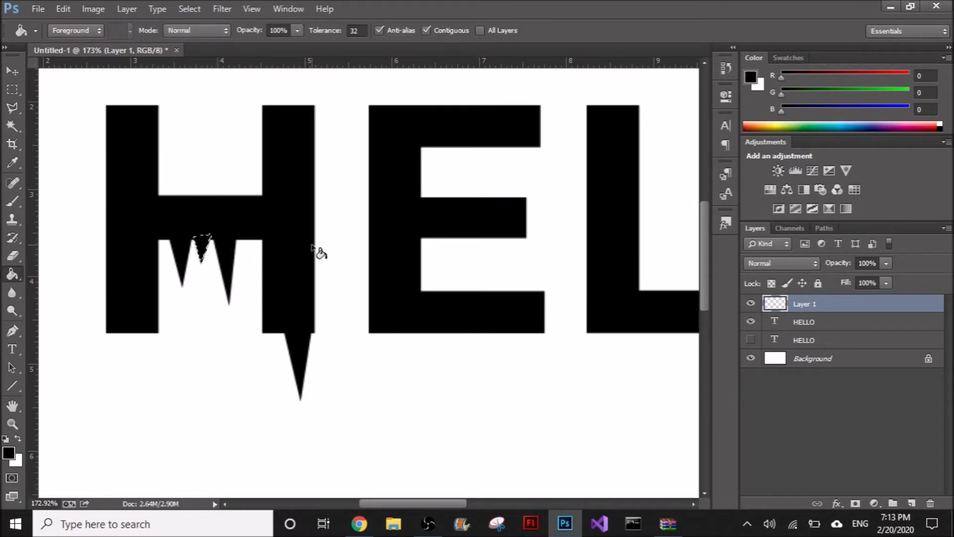
- Draw a small icicle triangle under the end of the E's middle arm and fill it with black
{"action": "key", "text": "l"}
{"action": "left_click", "coordinate": [519, 237]}
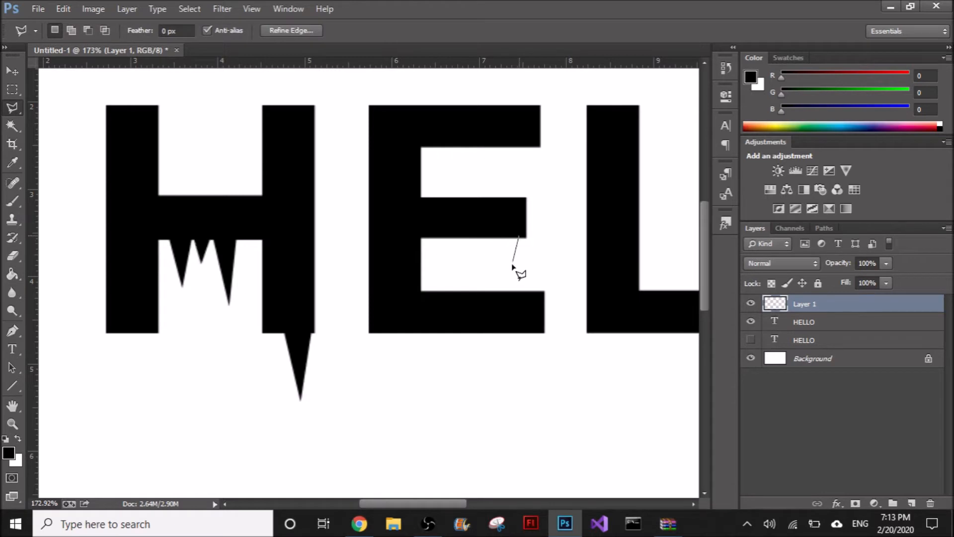
{"action": "left_click", "coordinate": [513, 272]}
{"action": "left_click", "coordinate": [506, 233]}
{"action": "left_click", "coordinate": [519, 237]}
{"action": "key", "text": "g"}
{"action": "left_click", "coordinate": [515, 255]}
- Draw a black icicle triangle hanging below the right end of the E's bottom arm
{"action": "key", "text": "l"}
{"action": "left_click", "coordinate": [538, 331]}
{"action": "left_click", "coordinate": [528, 392]}
{"action": "left_click", "coordinate": [520, 328]}
{"action": "left_click", "coordinate": [538, 331]}
{"action": "key", "text": "g"}
{"action": "left_click", "coordinate": [531, 344]}
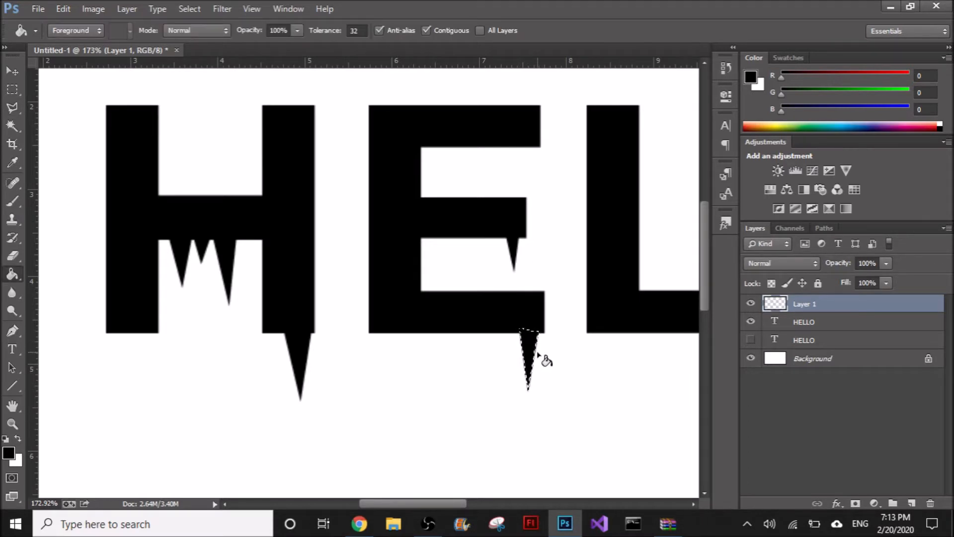
- Add a longer black icicle under the E's bottom arm, just left of the existing one
{"action": "key", "text": "l"}
{"action": "left_click", "coordinate": [488, 331]}
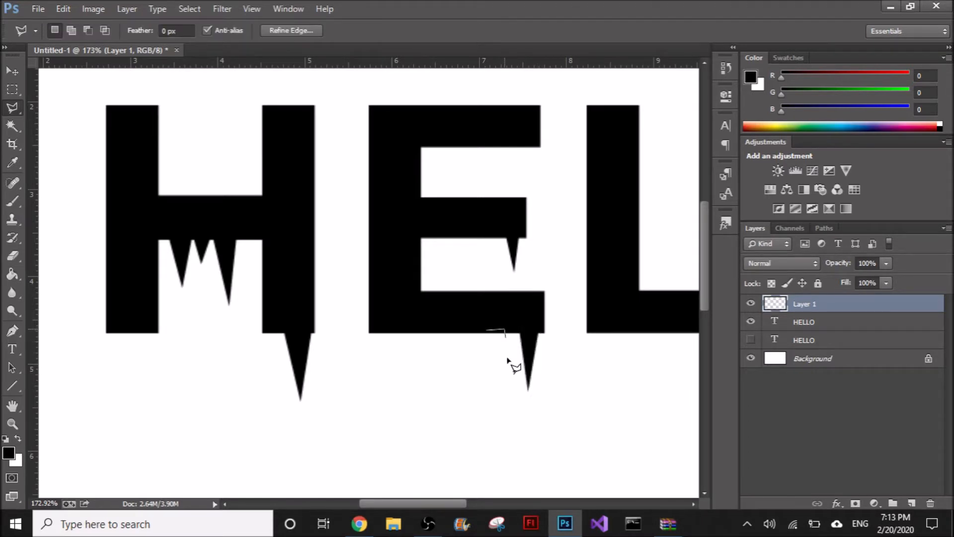
{"action": "left_click", "coordinate": [496, 417]}
{"action": "left_click", "coordinate": [487, 332]}
{"action": "key", "text": "g"}
{"action": "left_click", "coordinate": [498, 365]}
- Add a shorter black icicle at the inner side of the H's right leg and clear the selection
{"action": "key", "text": "l"}
{"action": "left_click", "coordinate": [265, 329]}
{"action": "left_click", "coordinate": [272, 370]}
{"action": "left_click", "coordinate": [285, 327]}
{"action": "left_click", "coordinate": [264, 329]}
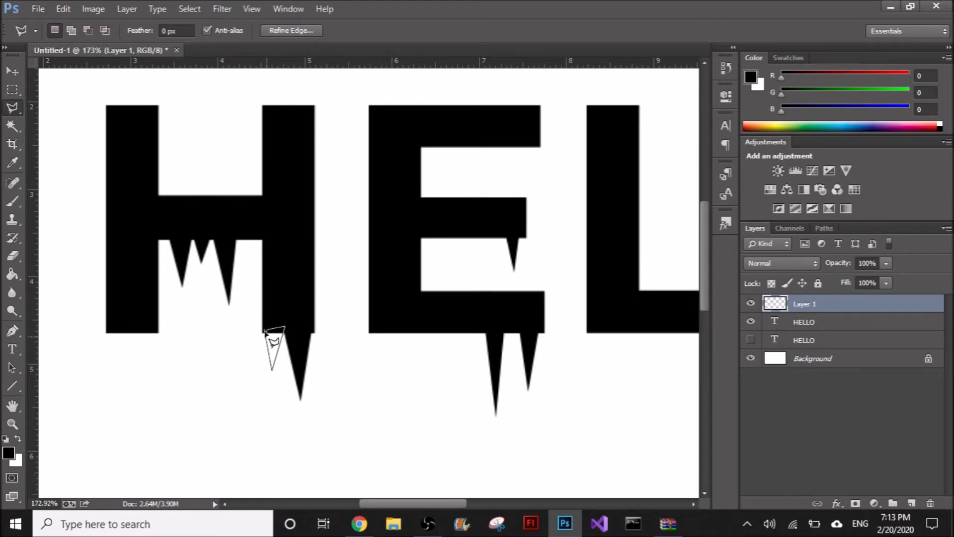
{"action": "left_click", "coordinate": [265, 330]}
{"action": "key", "text": "g"}
{"action": "left_click", "coordinate": [277, 345]}
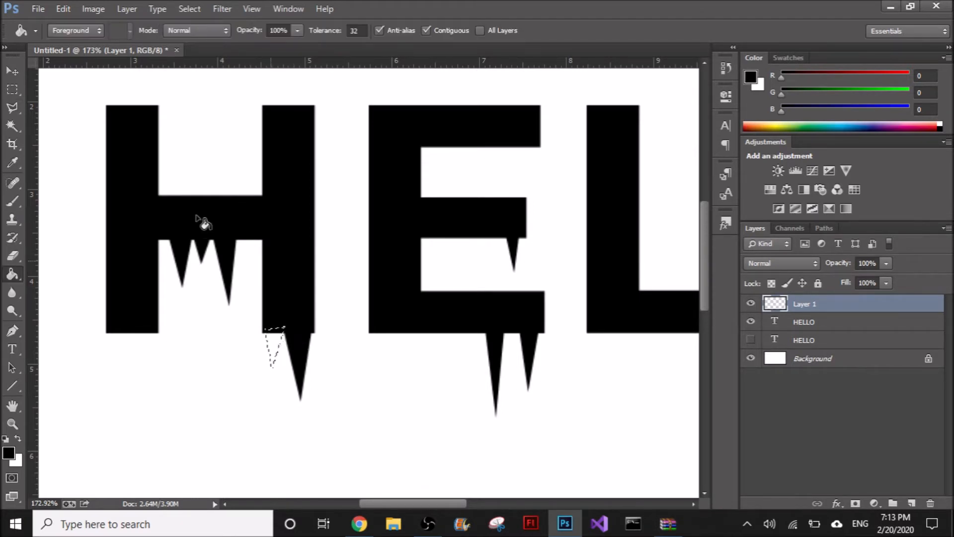
{"action": "left_click", "coordinate": [13, 89]}
{"action": "key", "text": "ctrl+d"}
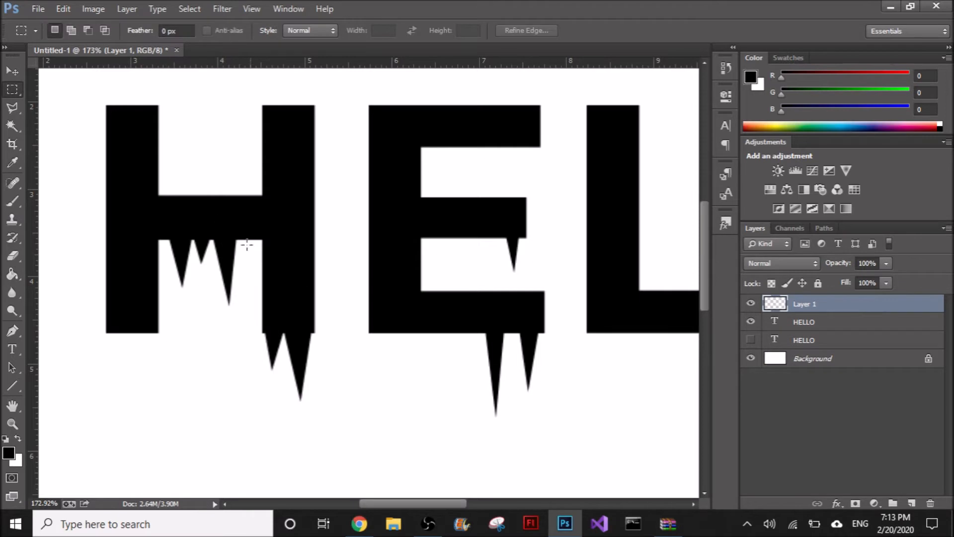
- Outline an icicle triangle under the right half of the H's left leg and fill it with black
{"action": "left_click", "coordinate": [16, 109]}
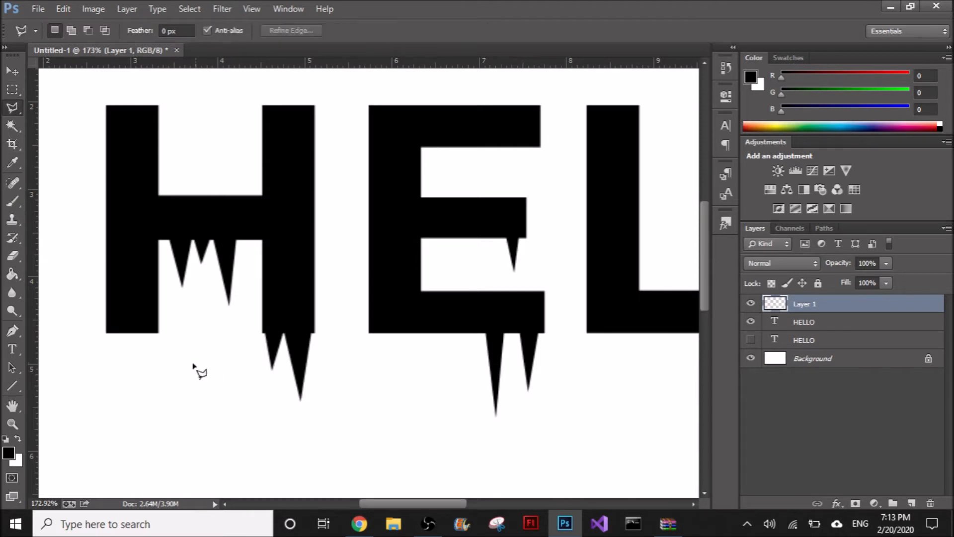
{"action": "left_click", "coordinate": [128, 330]}
{"action": "left_click", "coordinate": [152, 329]}
{"action": "double_click", "coordinate": [141, 371]}
{"action": "key", "text": "g"}
{"action": "left_click", "coordinate": [139, 344]}
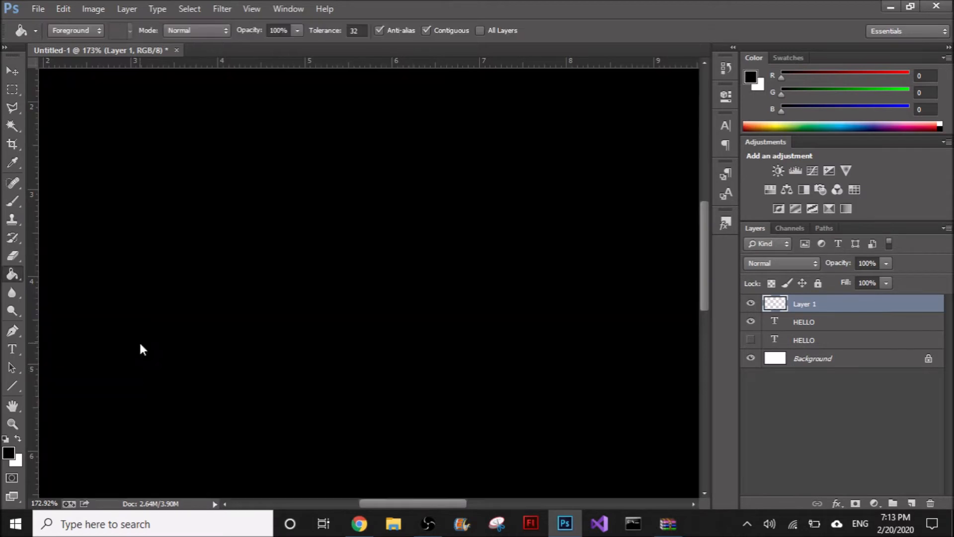
- Add a tiny black icicle under the left half of the H's left leg and clear the selection
{"action": "key", "text": "l"}
{"action": "left_click", "coordinate": [116, 330]}
{"action": "left_click", "coordinate": [125, 329]}
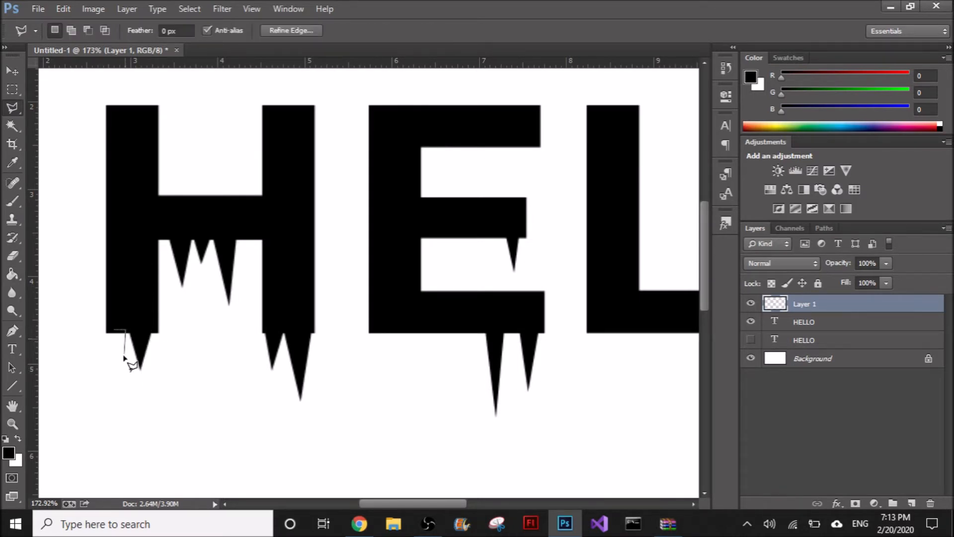
{"action": "left_click", "coordinate": [119, 355]}
{"action": "left_click", "coordinate": [116, 329]}
{"action": "key", "text": "g"}
{"action": "left_click", "coordinate": [122, 338]}
{"action": "left_click", "coordinate": [13, 91]}
{"action": "left_click", "coordinate": [100, 141]}
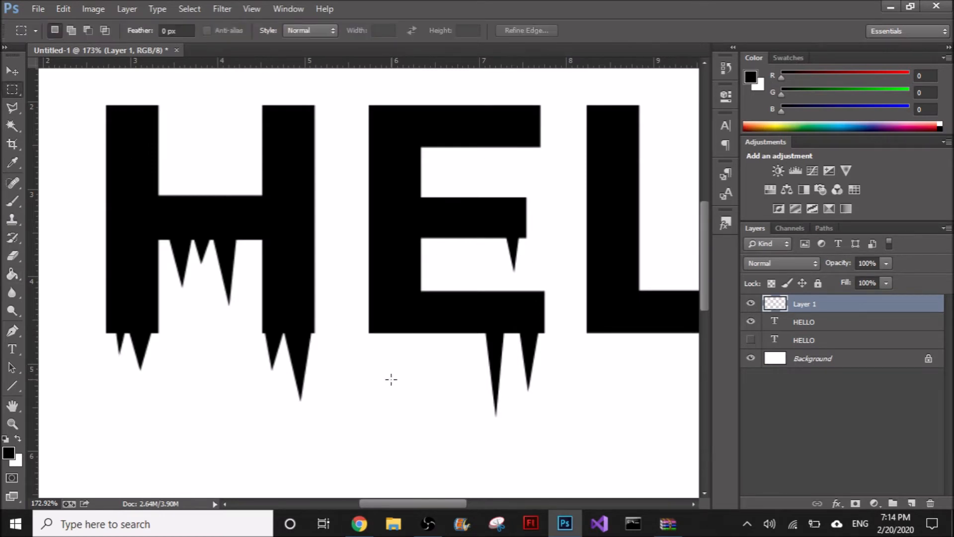
- Compare the HELLO text layer with the icicle layer by hiding and showing each one
{"action": "scroll", "coordinate": [411, 372], "scroll_direction": "down", "scroll_amount": 4}
{"action": "scroll", "coordinate": [402, 372], "scroll_direction": "down", "scroll_amount": 3}
{"action": "scroll", "coordinate": [241, 244], "scroll_direction": "up", "scroll_amount": 3}
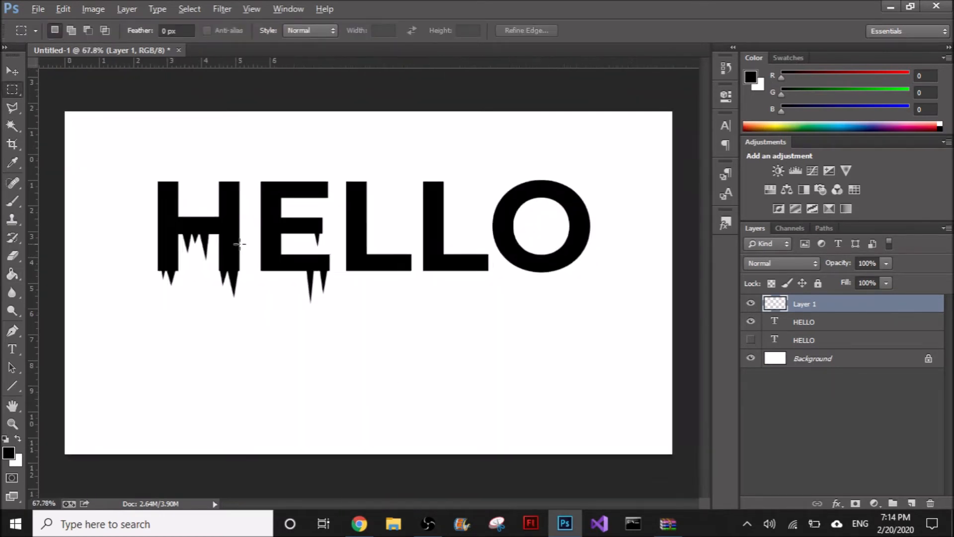
{"action": "left_click", "coordinate": [812, 325]}
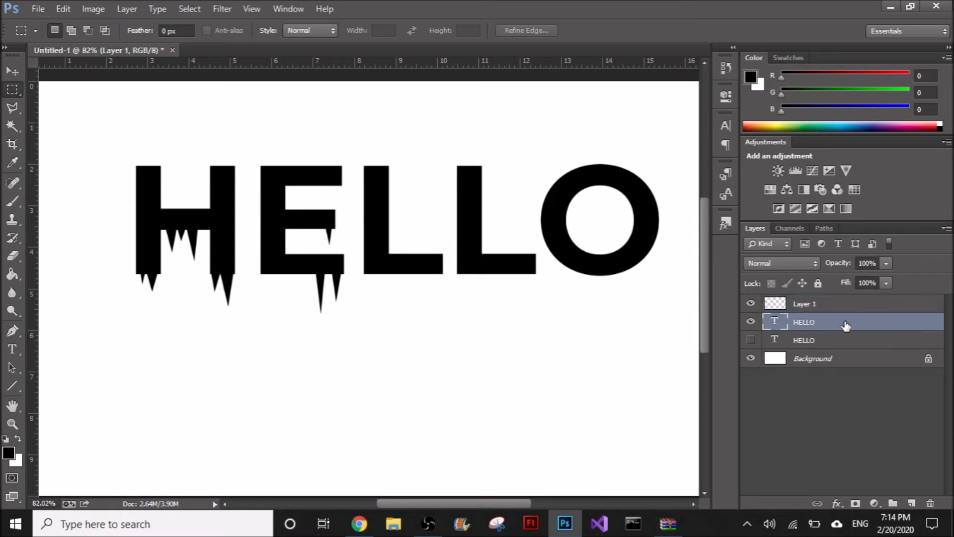
{"action": "left_click", "coordinate": [751, 322]}
{"action": "left_click", "coordinate": [751, 322]}
{"action": "left_click", "coordinate": [751, 303]}
{"action": "left_click", "coordinate": [751, 303]}
{"action": "left_click", "coordinate": [751, 304]}
{"action": "left_click", "coordinate": [751, 304]}
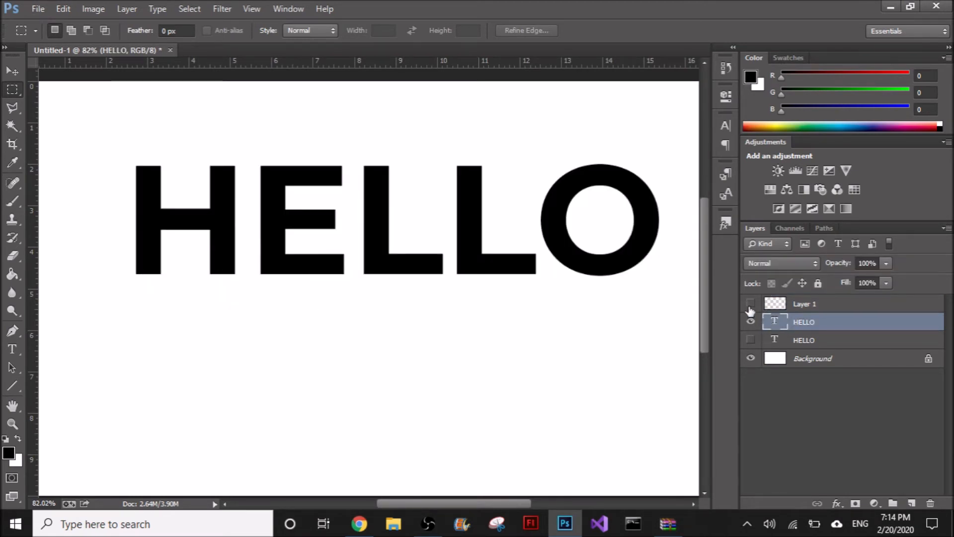
{"action": "left_click", "coordinate": [751, 305]}
- Merge the icicle layer with the visible HELLO text layer into a single layer
{"action": "left_click", "coordinate": [833, 307], "text": "ctrl"}
{"action": "right_click", "coordinate": [833, 307]}
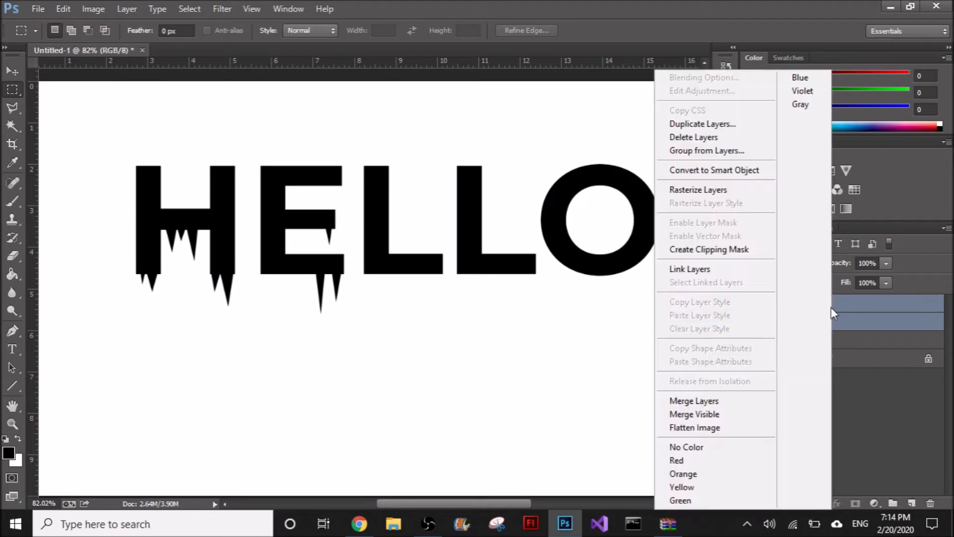
{"action": "left_click", "coordinate": [724, 400]}
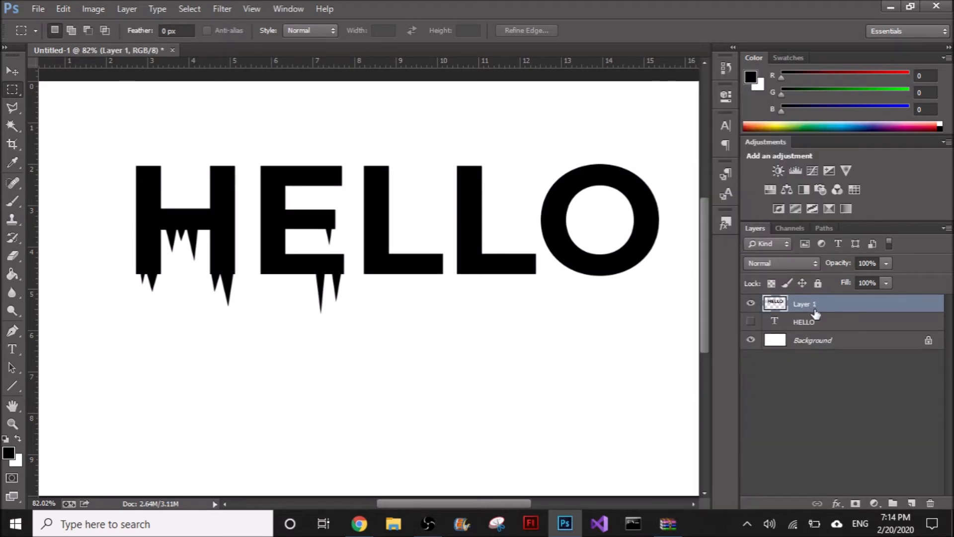
{"action": "left_click", "coordinate": [834, 318], "text": "ctrl"}
{"action": "right_click", "coordinate": [835, 318]}
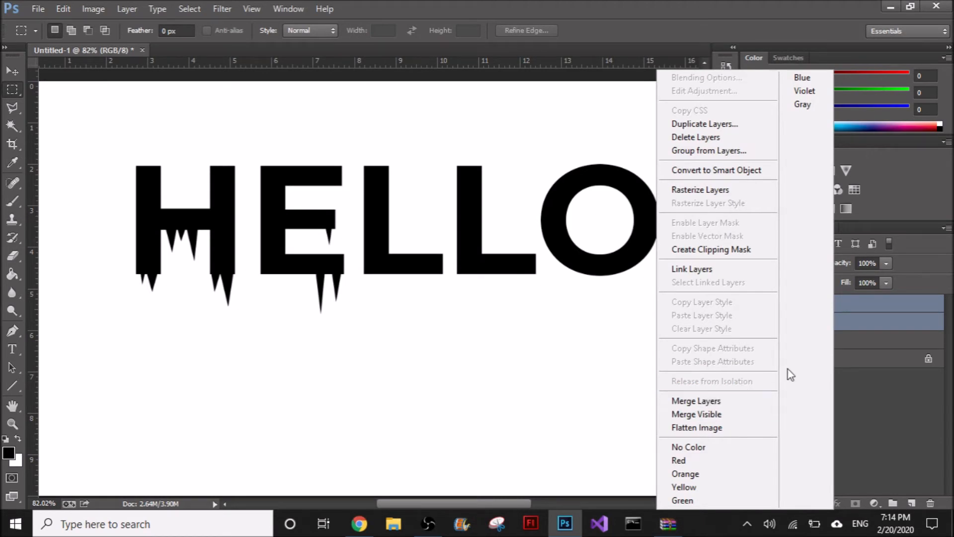
{"action": "left_click", "coordinate": [719, 400]}
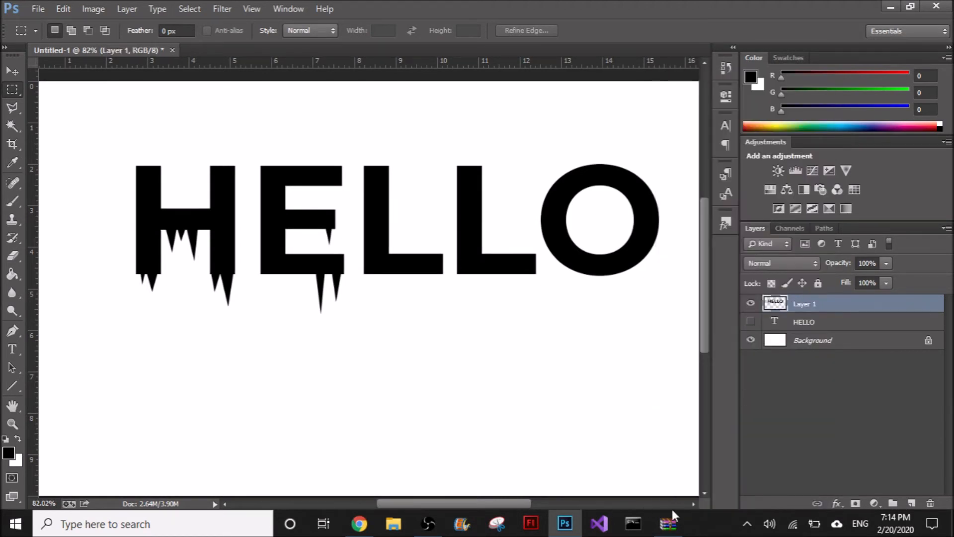
{"action": "left_click", "coordinate": [440, 527]}
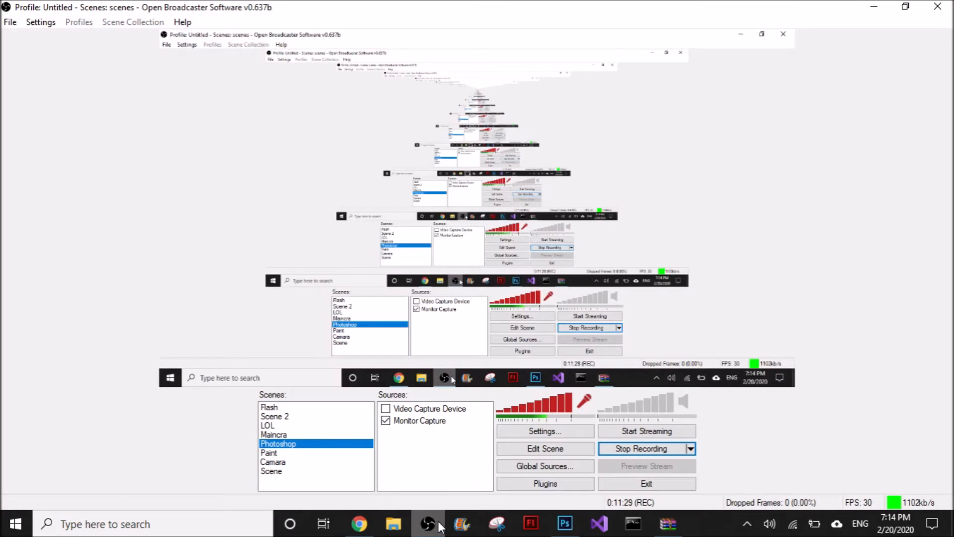
{"action": "left_click", "coordinate": [440, 526]}
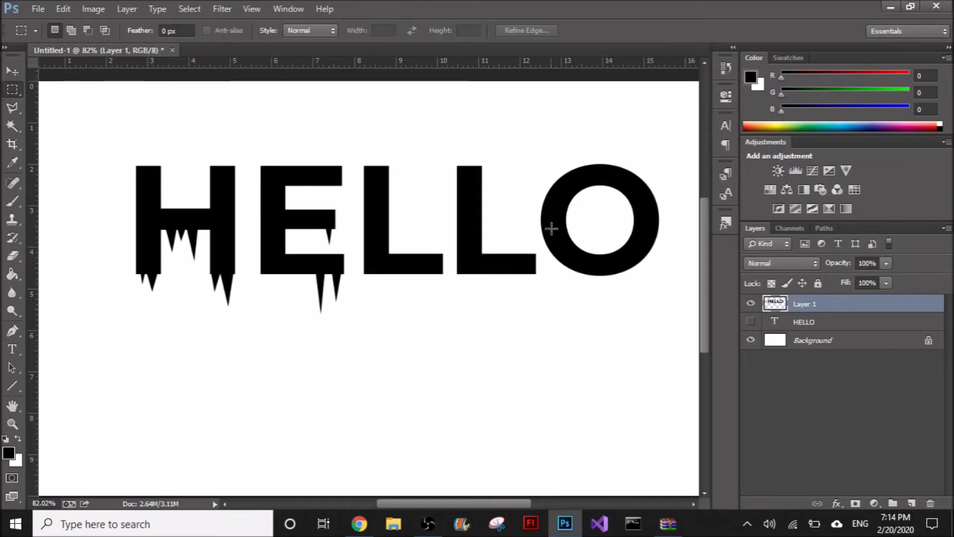
- Duplicate the merged HELLO layer, keeping only the copy visible, and move the copy down and slightly left on the canvas
{"action": "left_click_drag", "start_coordinate": [847, 310], "coordinate": [914, 501]}
{"action": "left_click", "coordinate": [913, 502]}
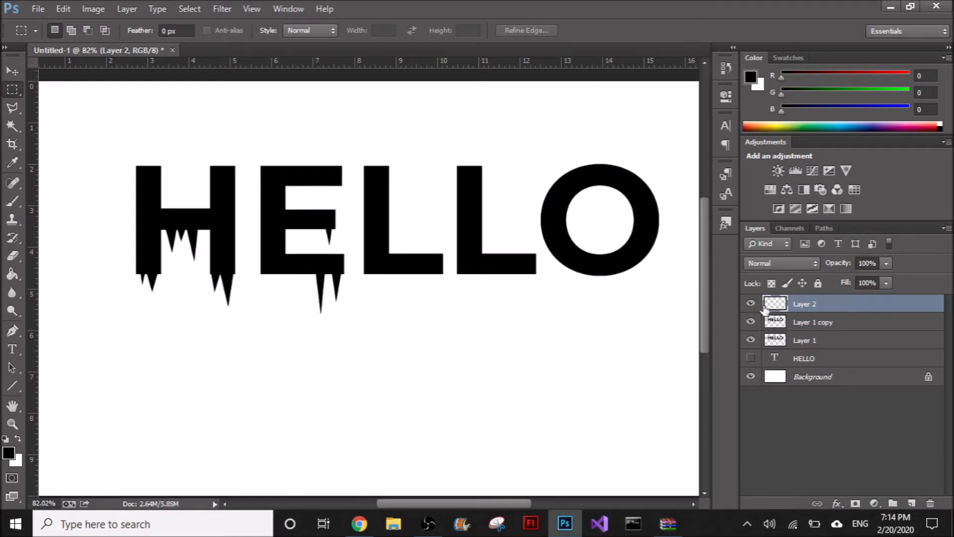
{"action": "key", "text": "ctrl+z"}
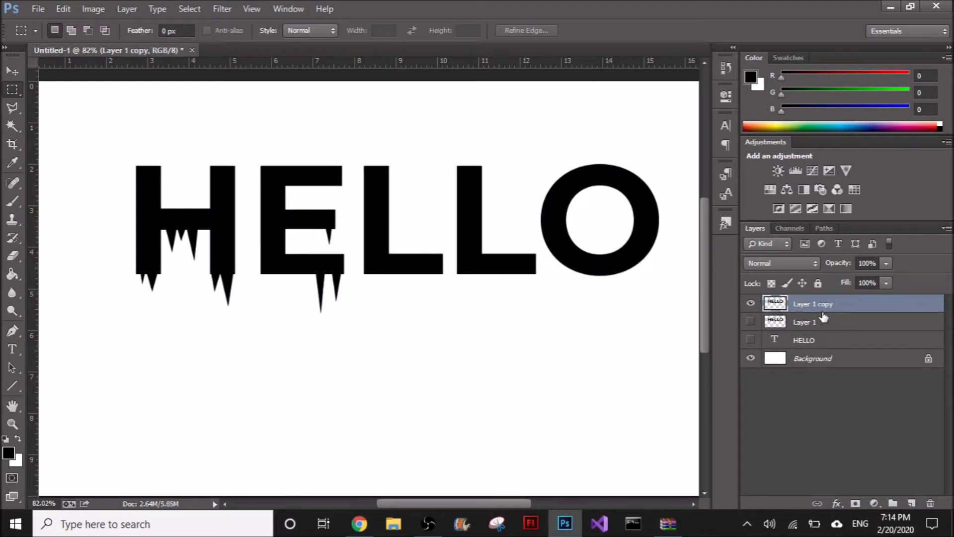
{"action": "left_click", "coordinate": [16, 67]}
{"action": "left_click_drag", "start_coordinate": [415, 260], "coordinate": [383, 326]}
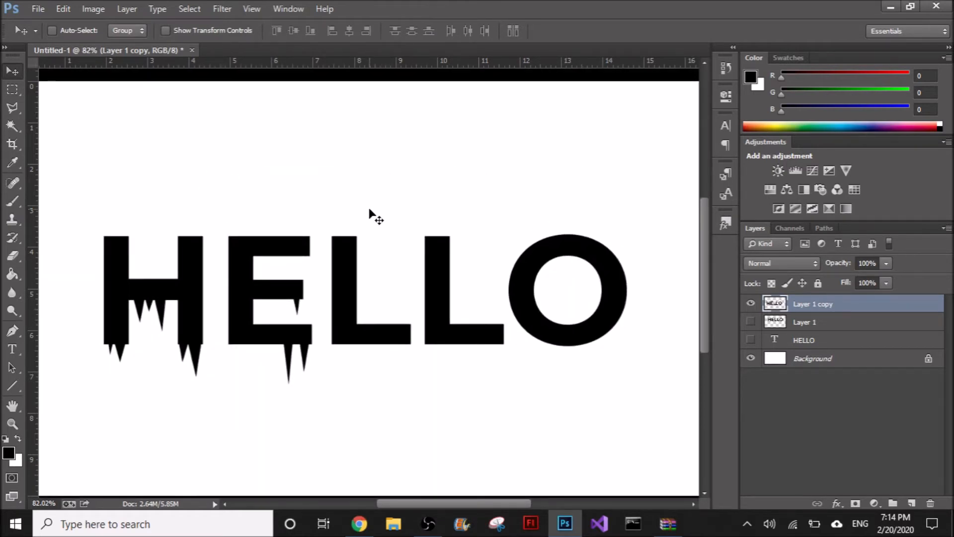
- Apply a Color Overlay layer style in bright cyan 00d8ff to Layer 1 copy
{"action": "double_click", "coordinate": [861, 301]}
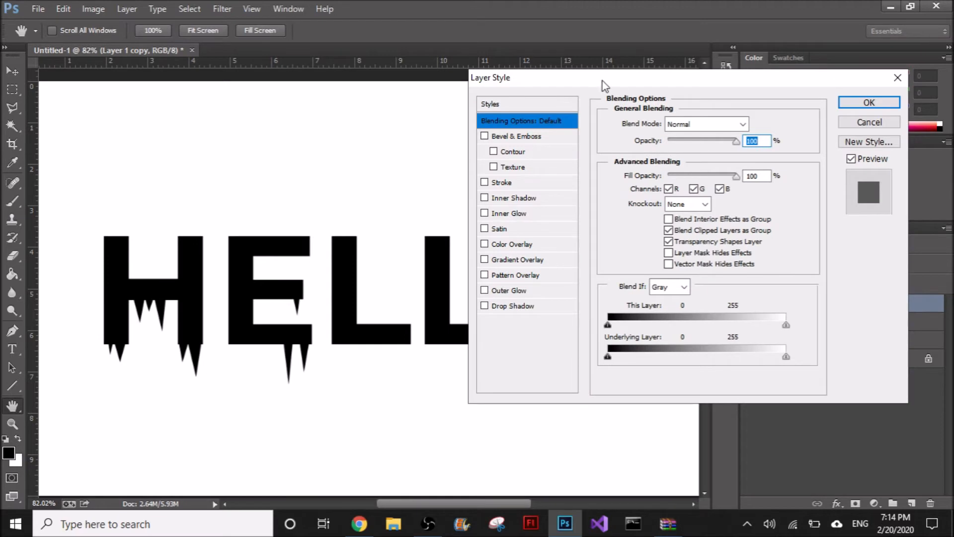
{"action": "left_click_drag", "start_coordinate": [605, 86], "coordinate": [637, 87]}
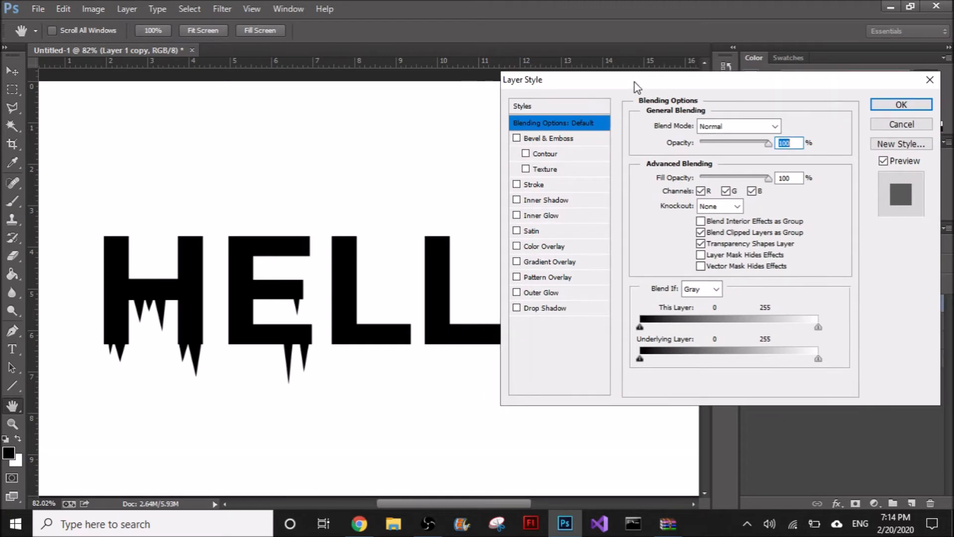
{"action": "left_click", "coordinate": [537, 247]}
{"action": "left_click", "coordinate": [784, 128]}
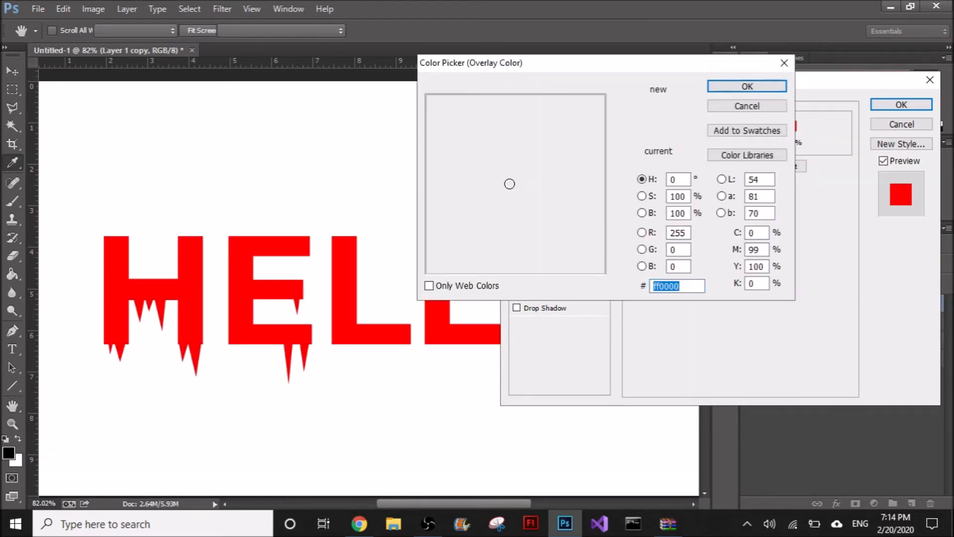
{"action": "left_click_drag", "start_coordinate": [623, 176], "coordinate": [622, 181]}
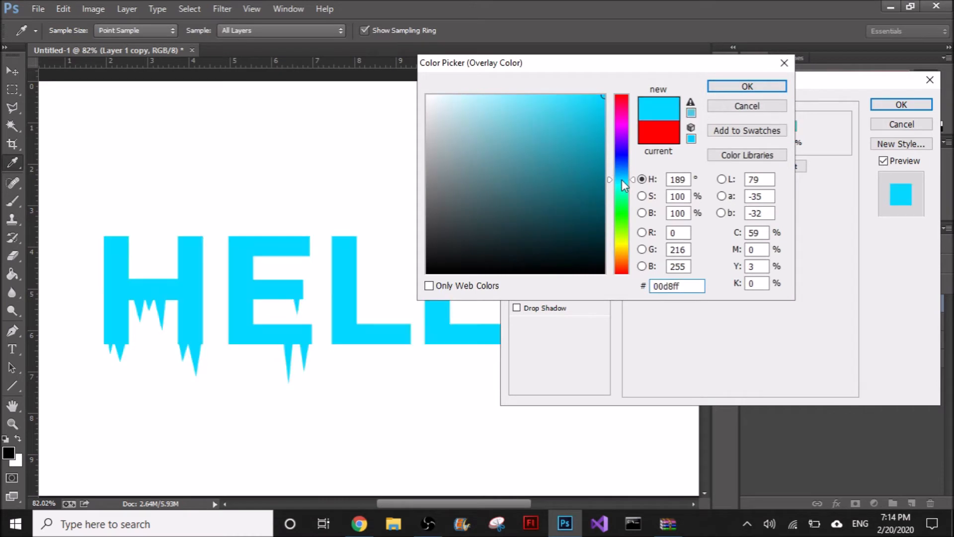
{"action": "left_click", "coordinate": [747, 87]}
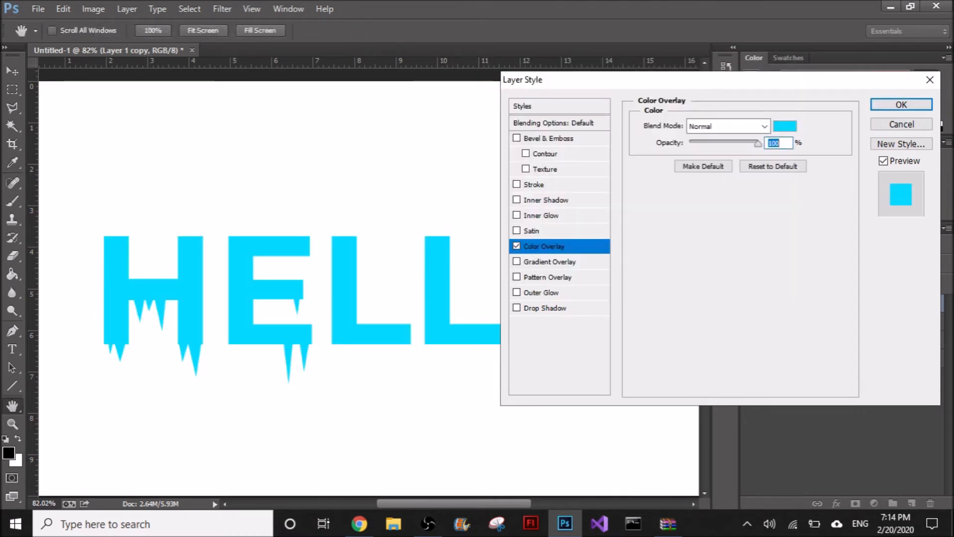
{"action": "left_click", "coordinate": [901, 105]}
- Duplicate the cyan HELLO layer and offset the new copy slightly right and down from the original
{"action": "scroll", "coordinate": [416, 309], "scroll_direction": "down", "scroll_amount": 3}
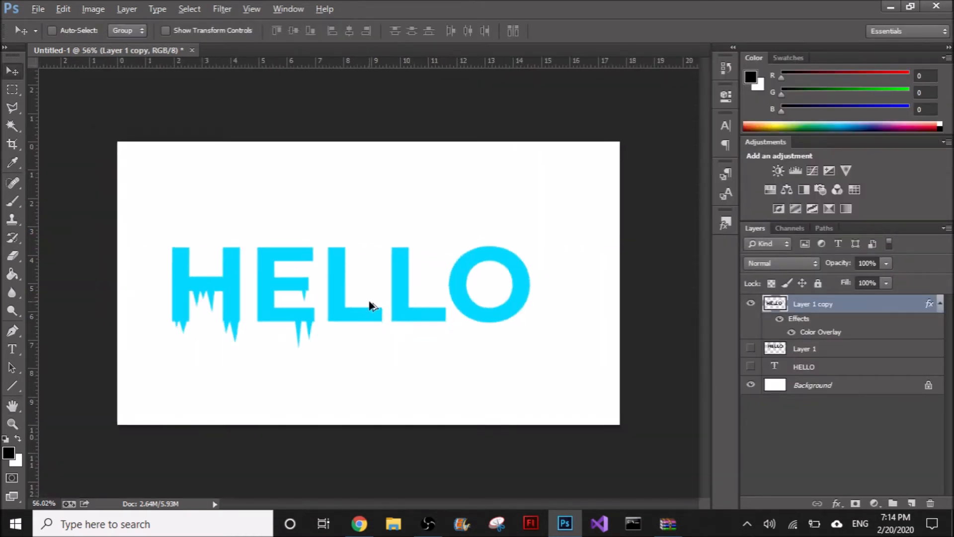
{"action": "scroll", "coordinate": [383, 292], "scroll_direction": "up", "scroll_amount": 3}
{"action": "scroll", "coordinate": [383, 292], "scroll_direction": "down", "scroll_amount": 2}
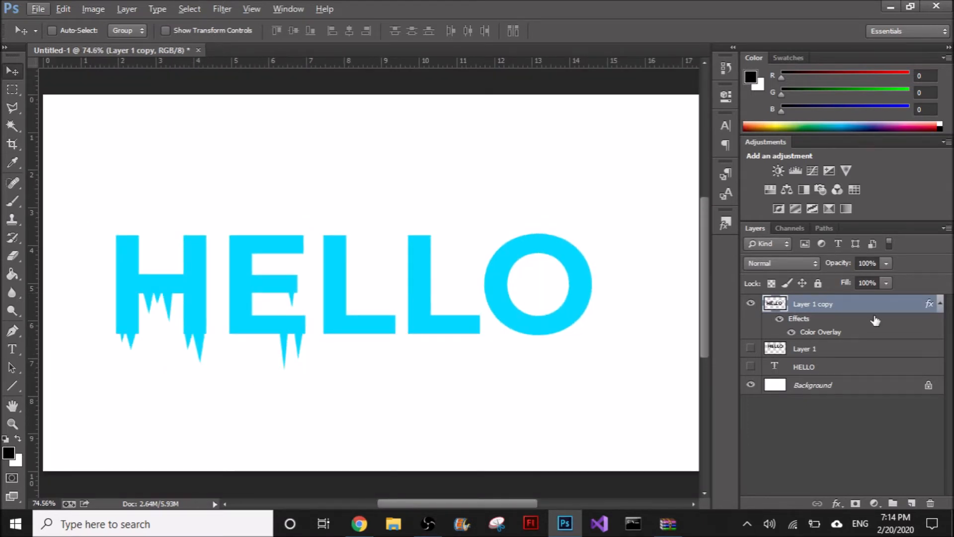
{"action": "left_click_drag", "start_coordinate": [869, 309], "coordinate": [912, 503]}
{"action": "left_click_drag", "start_coordinate": [431, 304], "coordinate": [437, 305]}
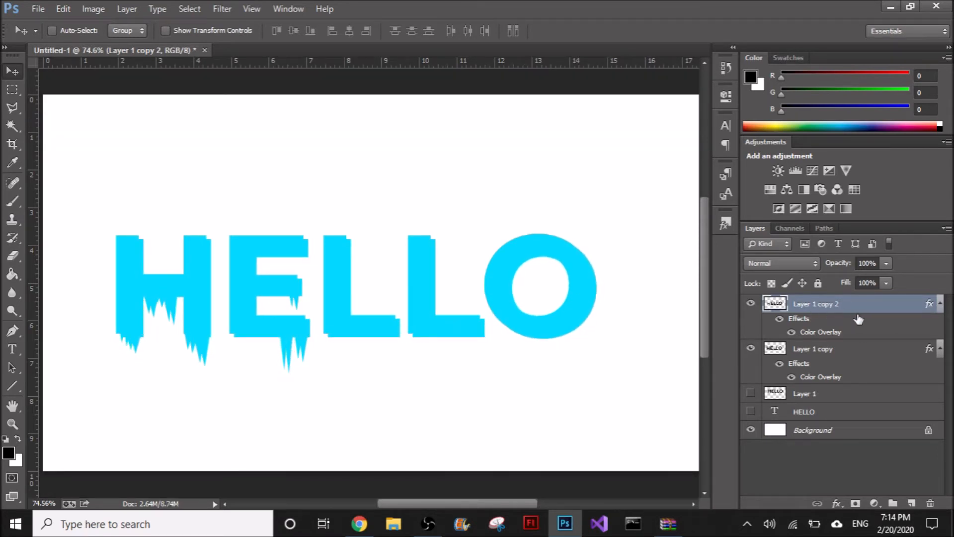
- Set the opacity of Layer 1 copy 2 to 36% and of Layer 1 copy to 57%
{"action": "left_click", "coordinate": [887, 263]}
{"action": "left_click_drag", "start_coordinate": [857, 281], "coordinate": [840, 279]}
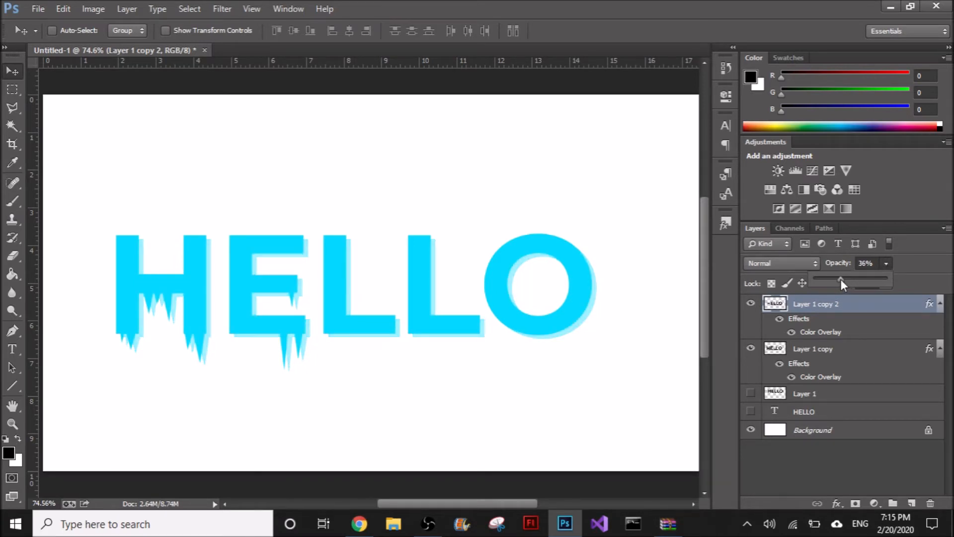
{"action": "left_click", "coordinate": [841, 348]}
{"action": "left_click", "coordinate": [886, 263]}
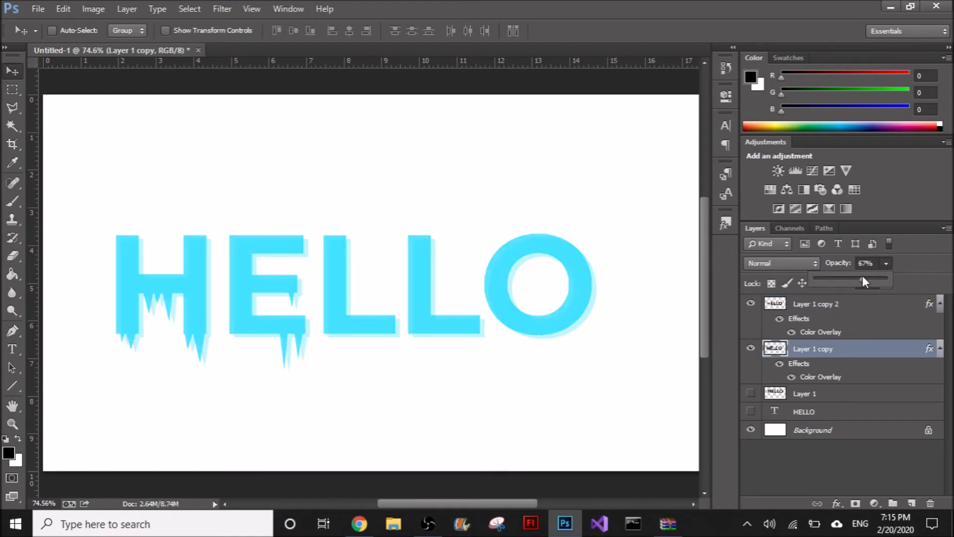
- Set Layer 1 copy 2's opacity to 26% and nudge its position to fine-tune the slight offset from the main letters
{"action": "left_click", "coordinate": [862, 304]}
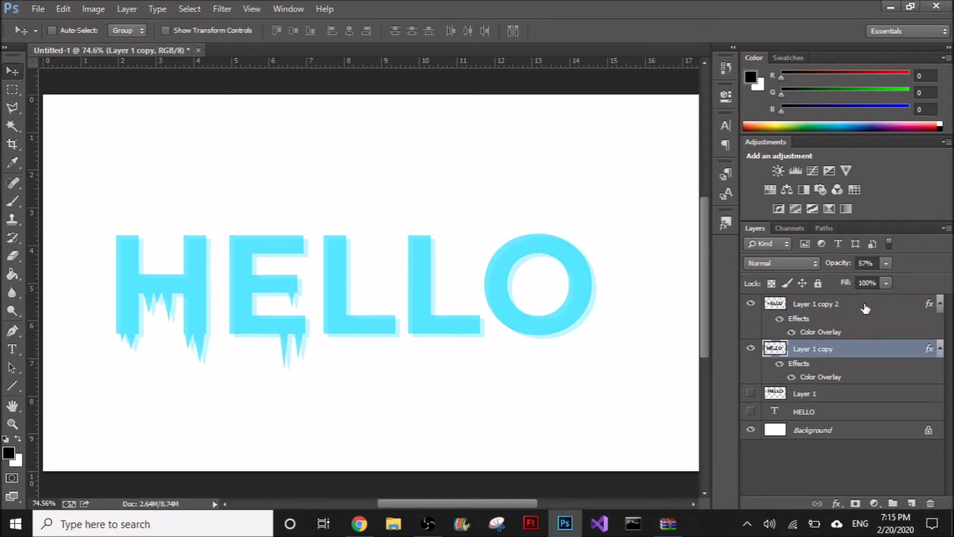
{"action": "key", "text": "Left"}
{"action": "key", "text": "Left"}
{"action": "key", "text": "Left"}
{"action": "key", "text": "Left"}
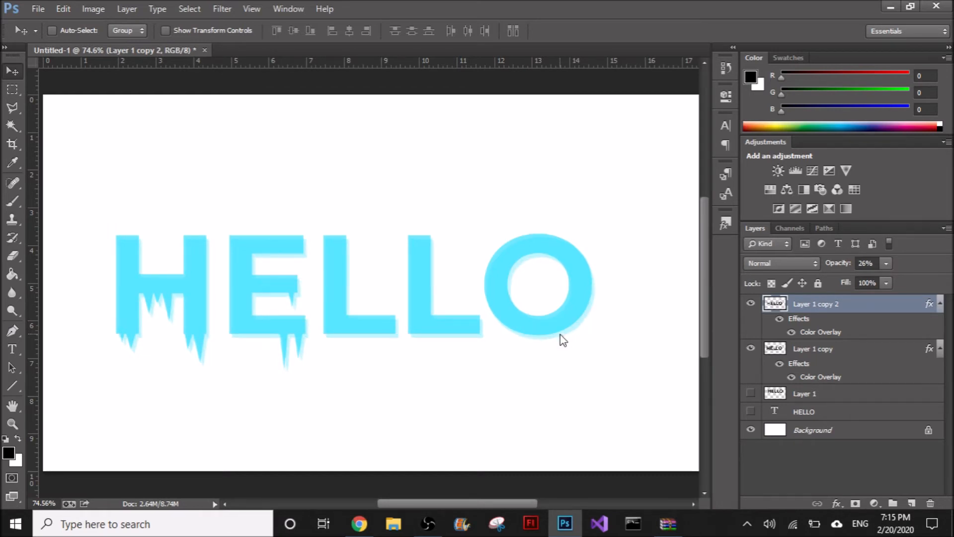
{"action": "key", "text": "Up"}
{"action": "key", "text": "Up"}
{"action": "key", "text": "Up"}
{"action": "key", "text": "Up"}
{"action": "key", "text": "Left"}
{"action": "key", "text": "Left"}
{"action": "key", "text": "Left"}
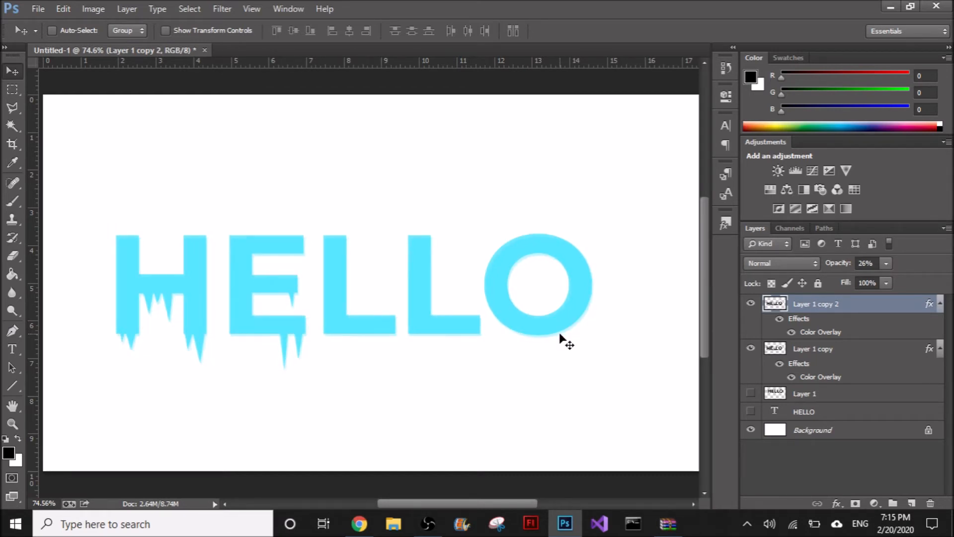
{"action": "key", "text": "Down"}
{"action": "key", "text": "Down"}
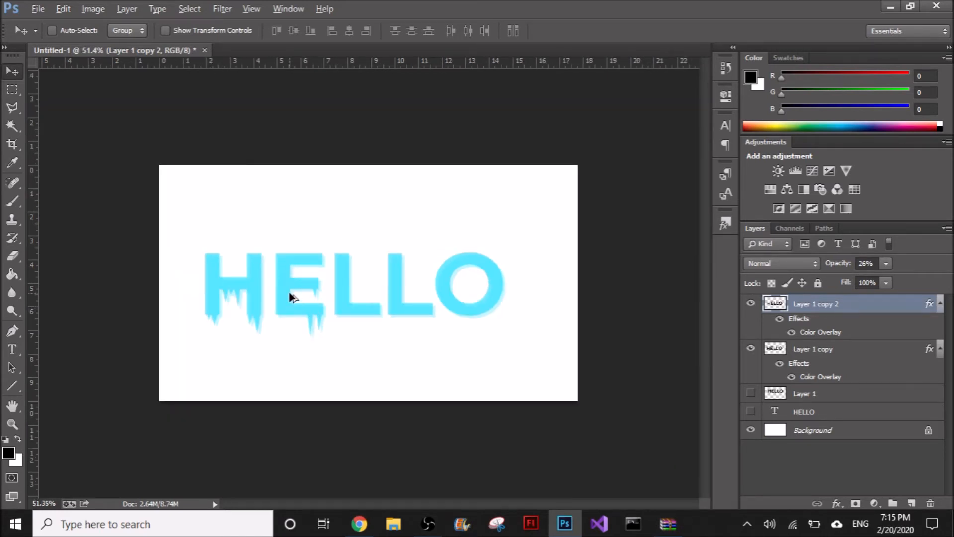
- Move both cyan HELLO copies together slightly up and right toward the middle of the canvas
{"action": "scroll", "coordinate": [291, 297], "scroll_direction": "up", "scroll_amount": 3}
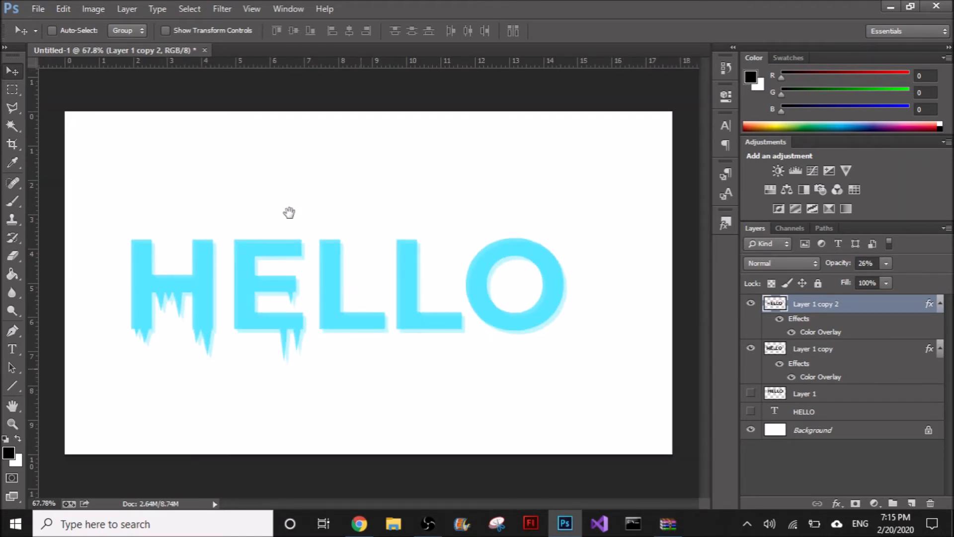
{"action": "left_click", "coordinate": [830, 351], "text": "shift"}
{"action": "left_click_drag", "start_coordinate": [547, 332], "coordinate": [543, 309]}
- Try an Outer Glow on Layer 1 copy 2 with colour 3bb8ff and a size of 27 px
{"action": "left_click", "coordinate": [849, 309]}
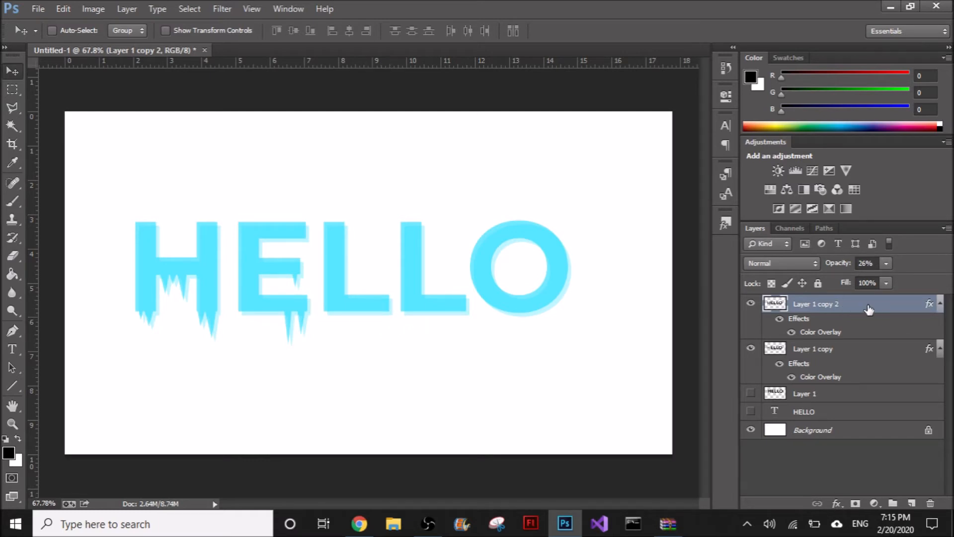
{"action": "double_click", "coordinate": [853, 343]}
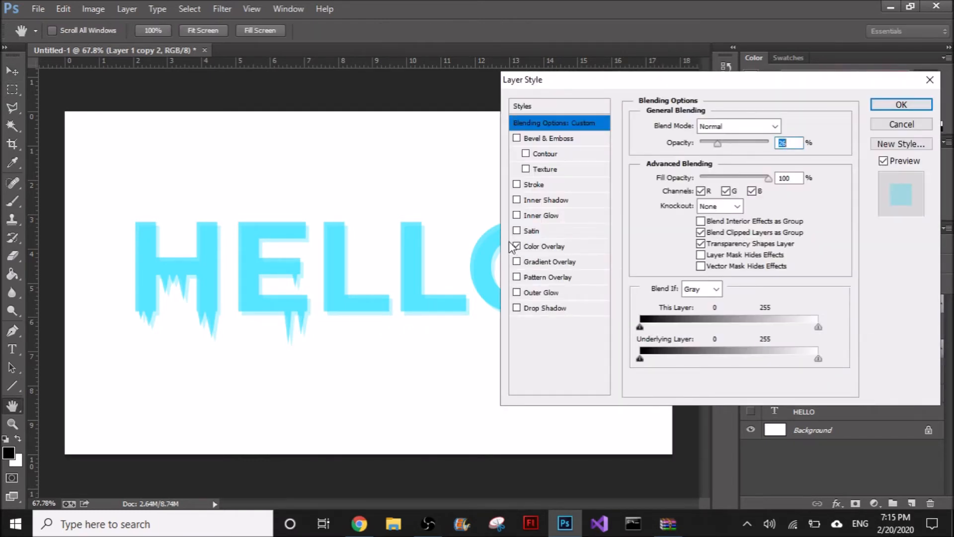
{"action": "left_click", "coordinate": [547, 294]}
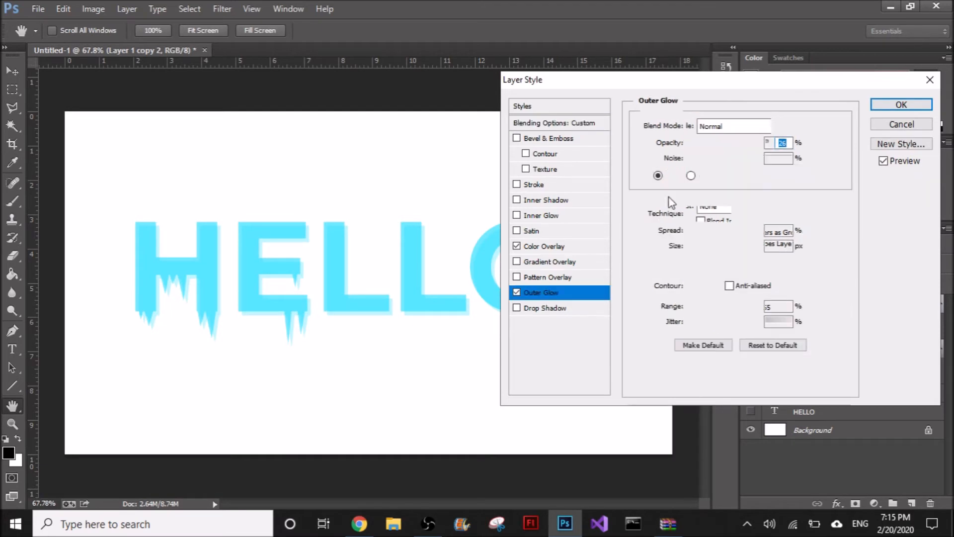
{"action": "left_click_drag", "start_coordinate": [719, 85], "coordinate": [768, 88]}
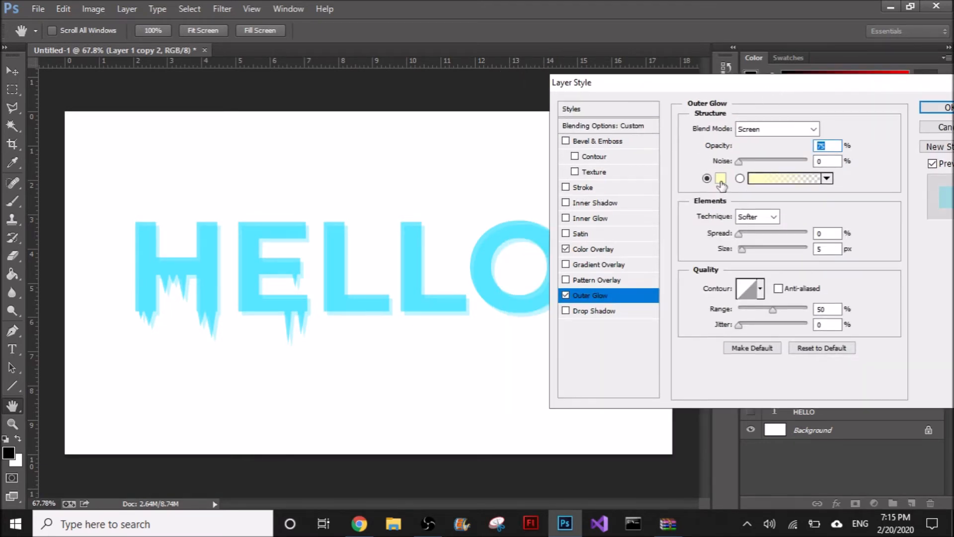
{"action": "left_click", "coordinate": [721, 178]}
{"action": "mouse_move", "coordinate": [625, 167]}
{"action": "left_mouse_down"}
{"action": "mouse_move", "coordinate": [622, 182]}
{"action": "mouse_move", "coordinate": [622, 174]}
{"action": "left_mouse_up"}
{"action": "left_click", "coordinate": [568, 94]}
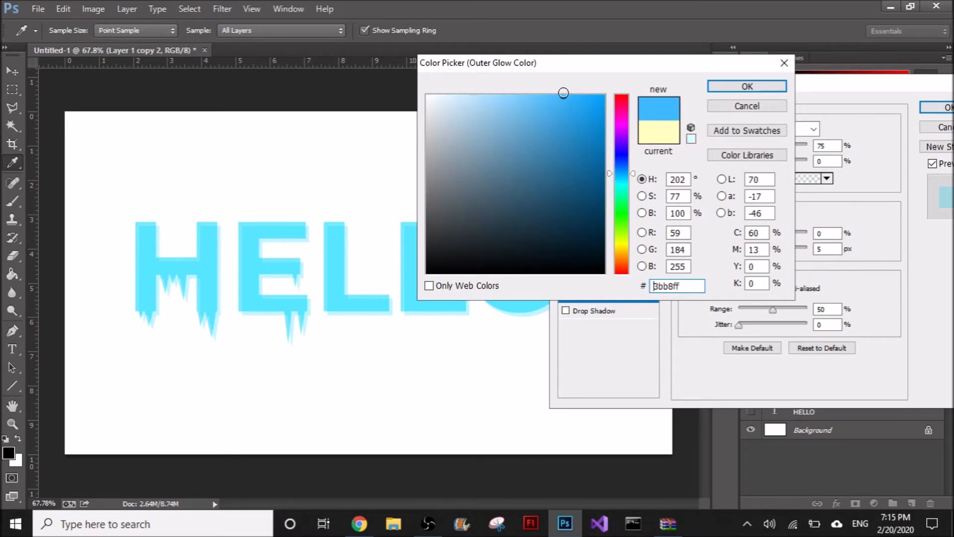
{"action": "left_click", "coordinate": [747, 86]}
{"action": "left_click_drag", "start_coordinate": [742, 250], "coordinate": [757, 254]}
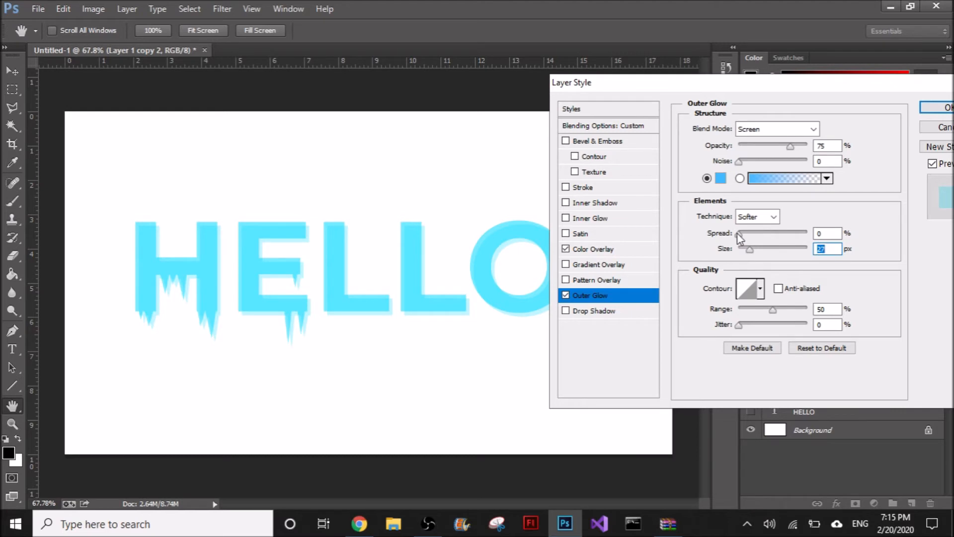
{"action": "left_click", "coordinate": [939, 128]}
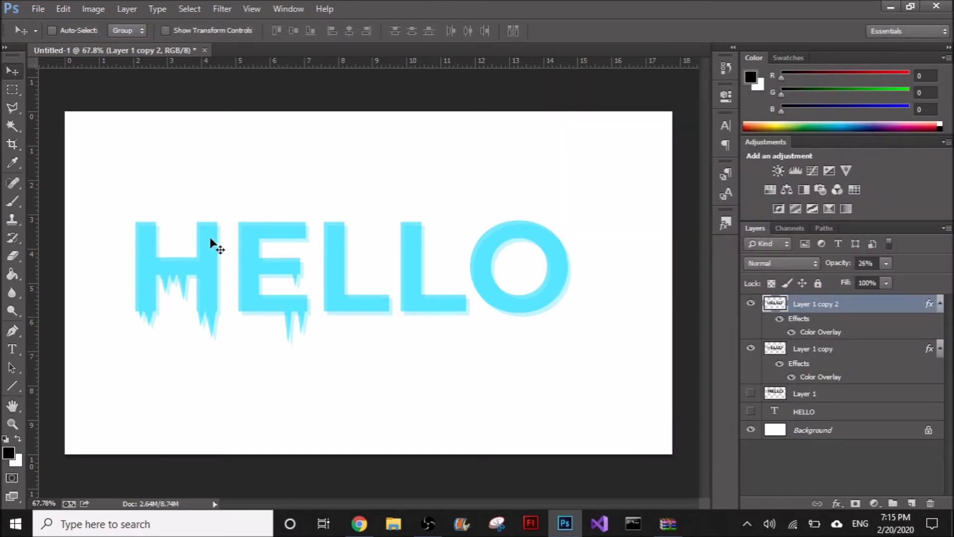
- Create a new layer directly above Layer 1 and fill it with mid grey 9a9a9a
{"action": "left_click", "coordinate": [860, 395]}
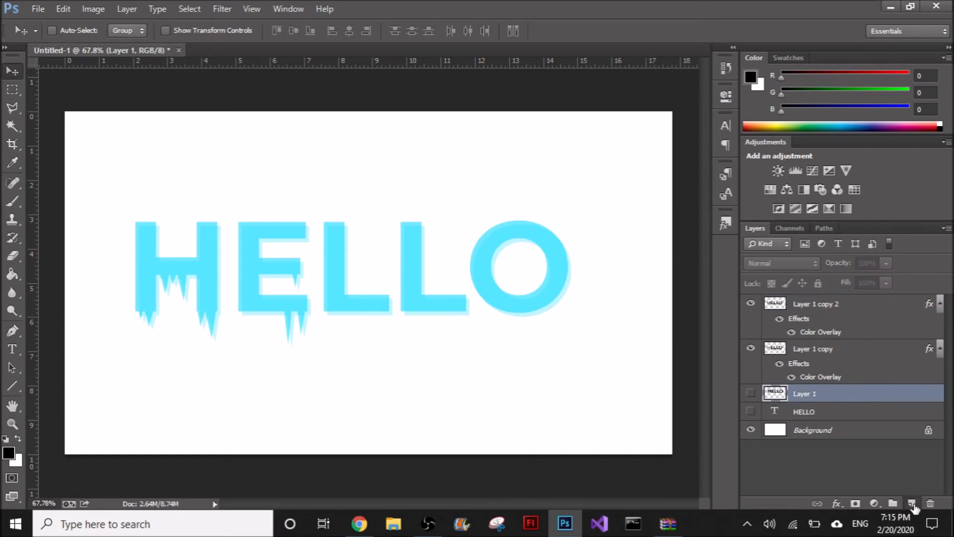
{"action": "left_click", "coordinate": [911, 503]}
{"action": "left_click", "coordinate": [9, 453]}
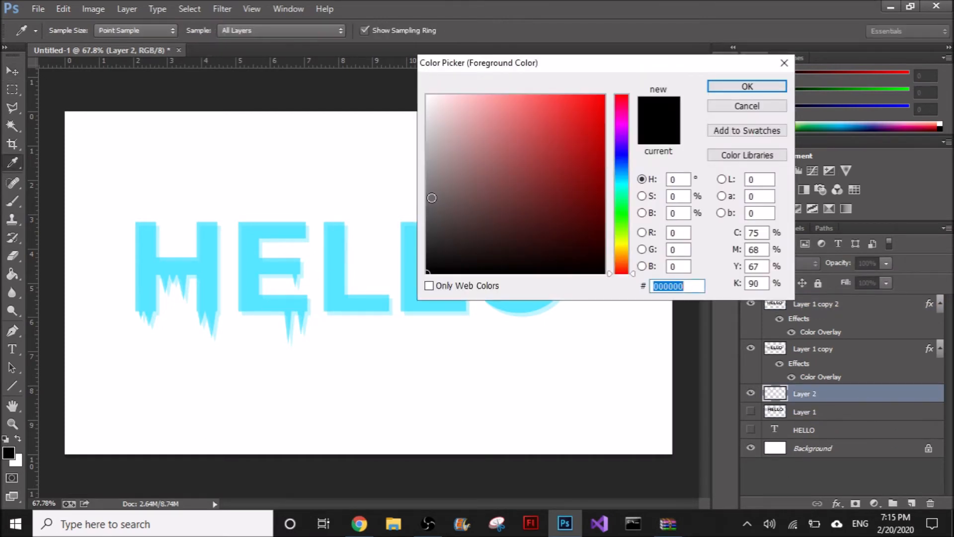
{"action": "left_click", "coordinate": [427, 165]}
{"action": "left_click", "coordinate": [746, 86]}
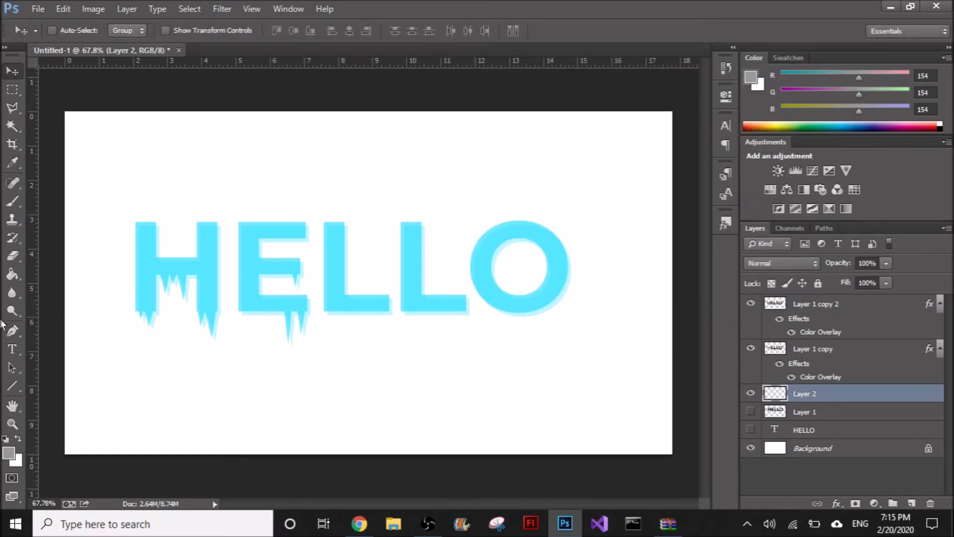
{"action": "left_click", "coordinate": [12, 274]}
{"action": "left_click", "coordinate": [219, 198]}
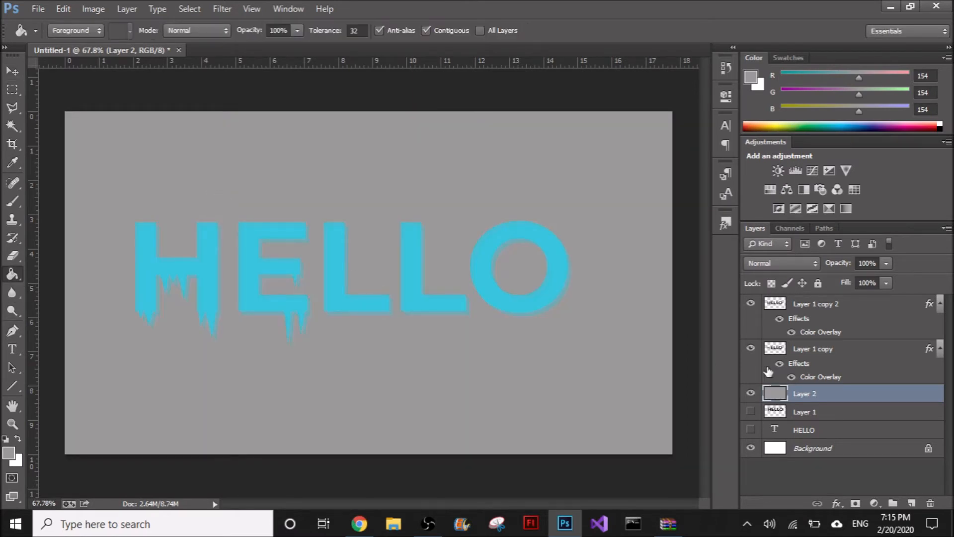
- Refill the grey background layer with a darker grey, RGB 63, 63, 63
{"action": "left_click", "coordinate": [9, 452]}
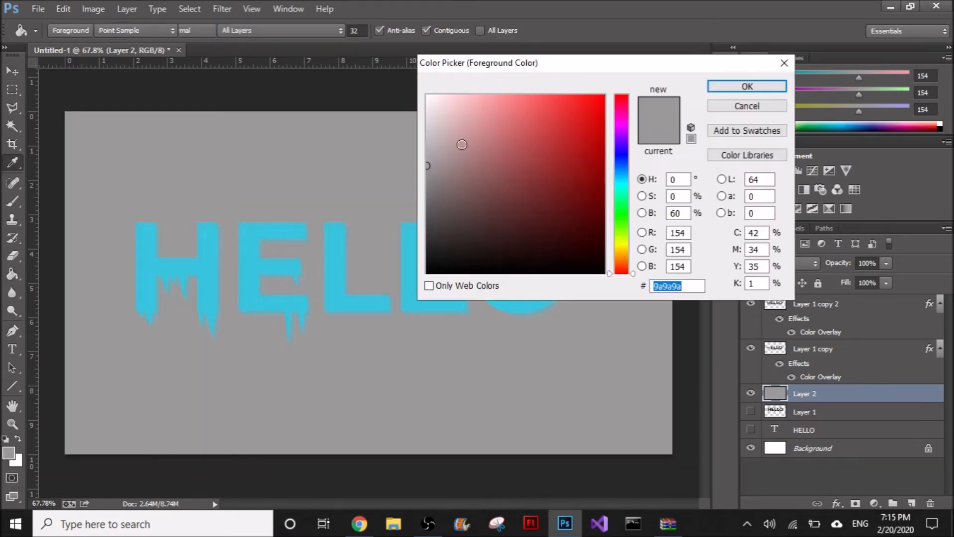
{"action": "left_click_drag", "start_coordinate": [432, 137], "coordinate": [419, 131]}
{"action": "left_click", "coordinate": [425, 229]}
{"action": "left_click", "coordinate": [731, 88]}
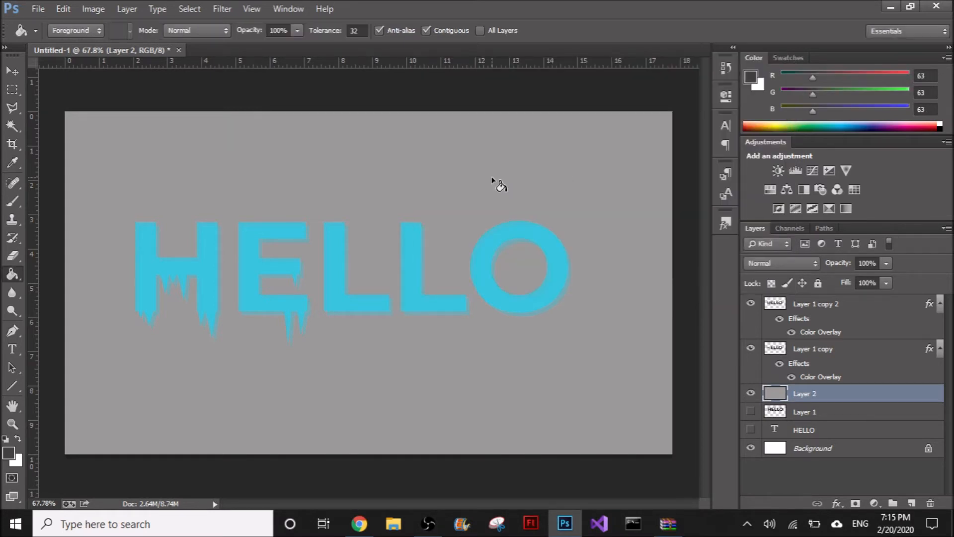
{"action": "left_click", "coordinate": [492, 176]}
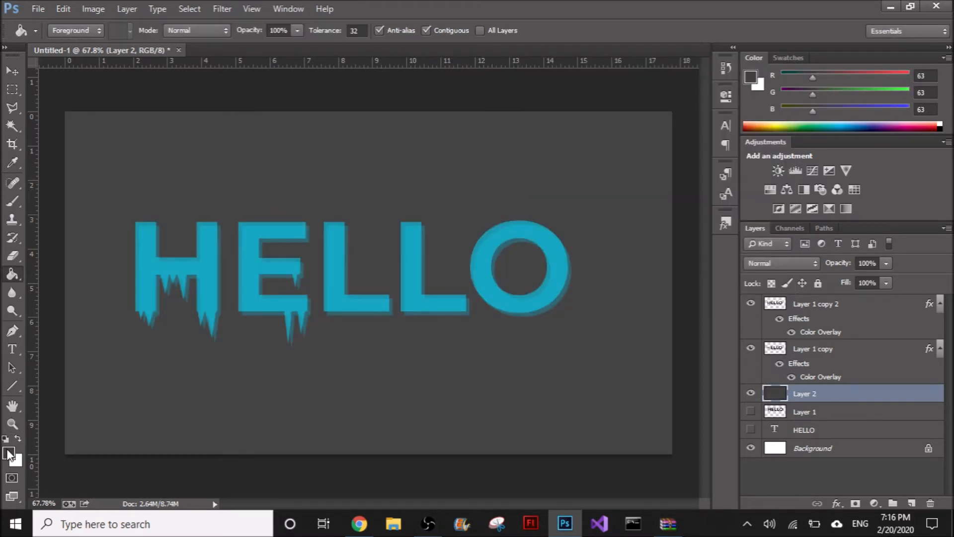
- Add an Outer Glow to Layer 1 copy 2 and set its colour to light blue
{"action": "left_click", "coordinate": [861, 312]}
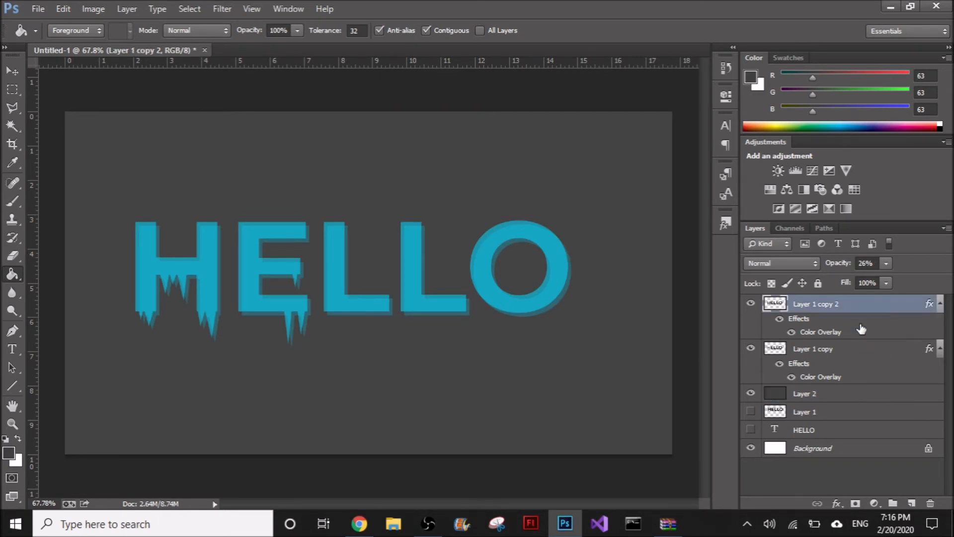
{"action": "double_click", "coordinate": [862, 317]}
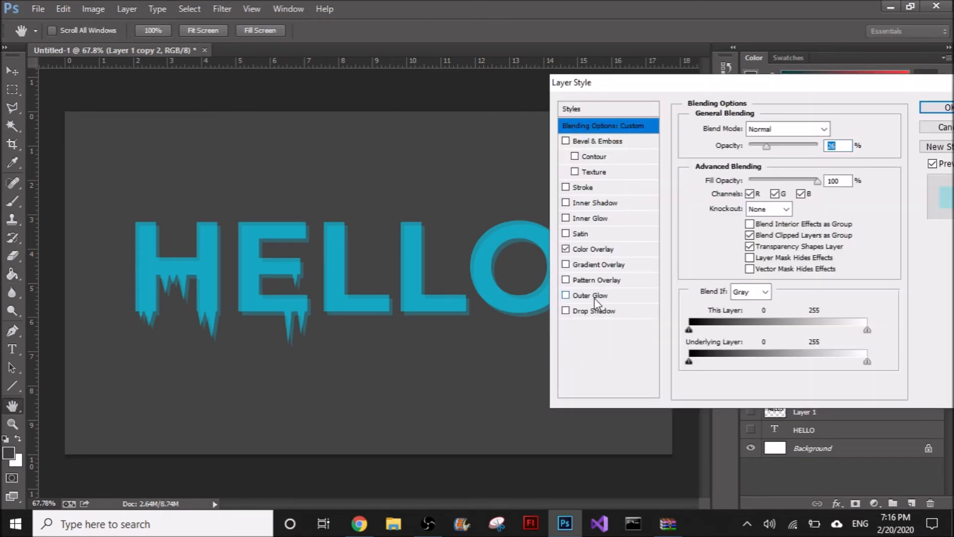
{"action": "left_click", "coordinate": [593, 295]}
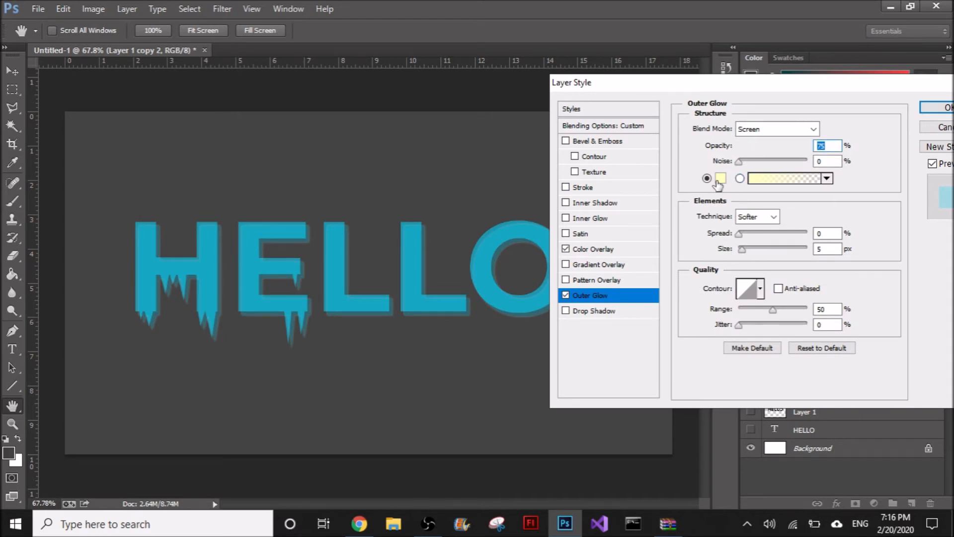
{"action": "left_click", "coordinate": [721, 178]}
{"action": "left_click", "coordinate": [625, 179]}
{"action": "left_click_drag", "start_coordinate": [517, 105], "coordinate": [548, 94]}
{"action": "left_click", "coordinate": [730, 87]}
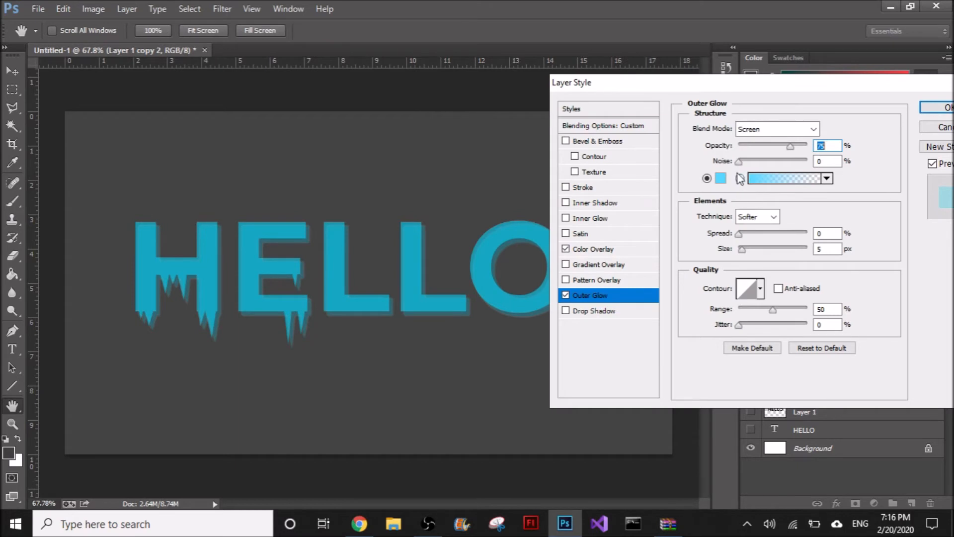
- Set the light blue Outer Glow to 99% opacity and a size of 70 px, and apply it
{"action": "left_click_drag", "start_coordinate": [743, 250], "coordinate": [752, 252]}
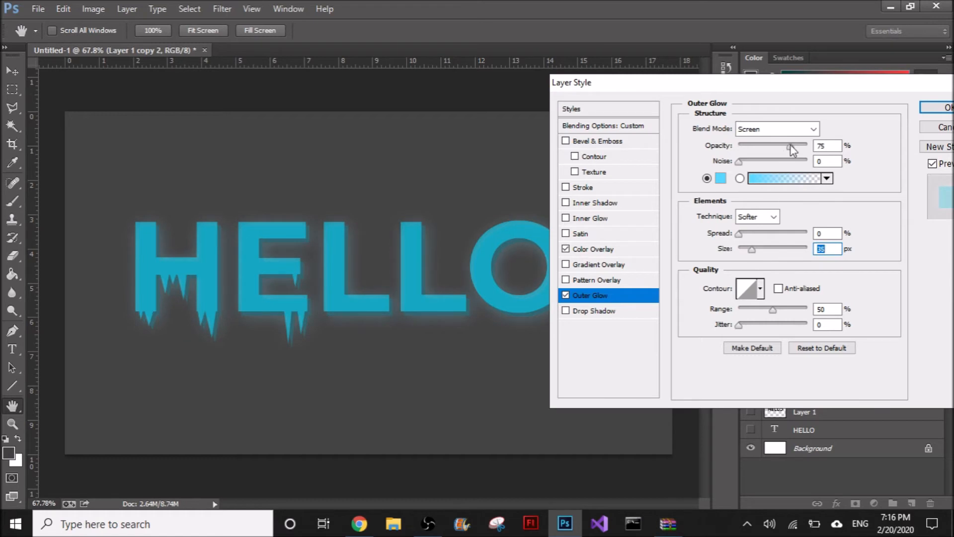
{"action": "left_click_drag", "start_coordinate": [790, 145], "coordinate": [807, 146]}
{"action": "left_click_drag", "start_coordinate": [753, 252], "coordinate": [764, 258]}
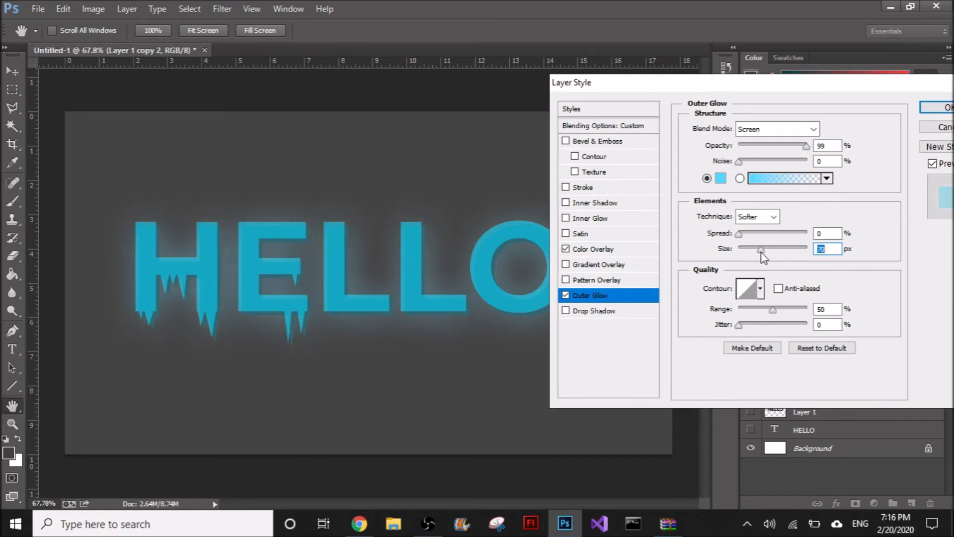
{"action": "left_click", "coordinate": [937, 108]}
{"action": "key", "text": "g"}
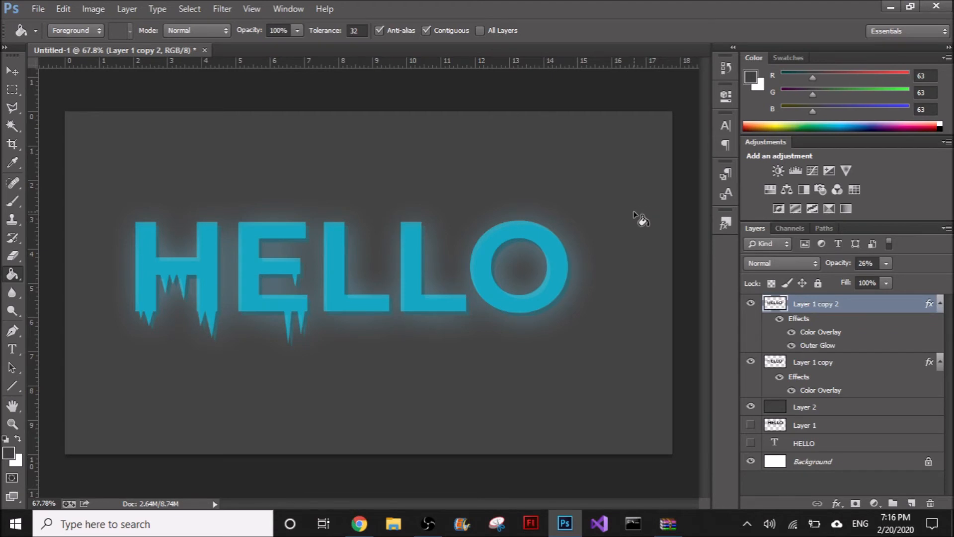
- Try a 9 px Stroke in pale cyan aafaff on Layer 1 copy 2
{"action": "double_click", "coordinate": [851, 310]}
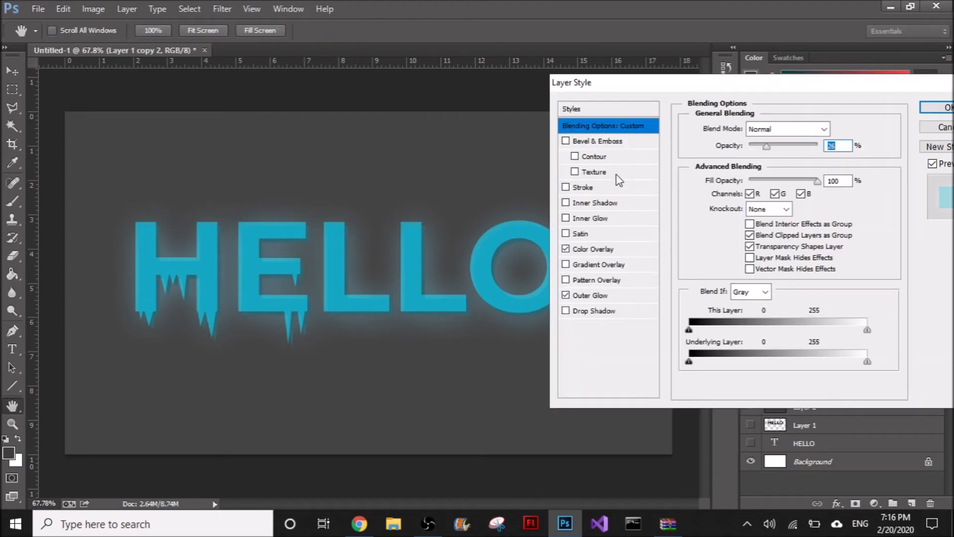
{"action": "left_click", "coordinate": [607, 188]}
{"action": "mouse_move", "coordinate": [741, 128]}
{"action": "left_mouse_down"}
{"action": "mouse_move", "coordinate": [756, 128]}
{"action": "mouse_move", "coordinate": [745, 128]}
{"action": "left_mouse_up"}
{"action": "left_click", "coordinate": [720, 224]}
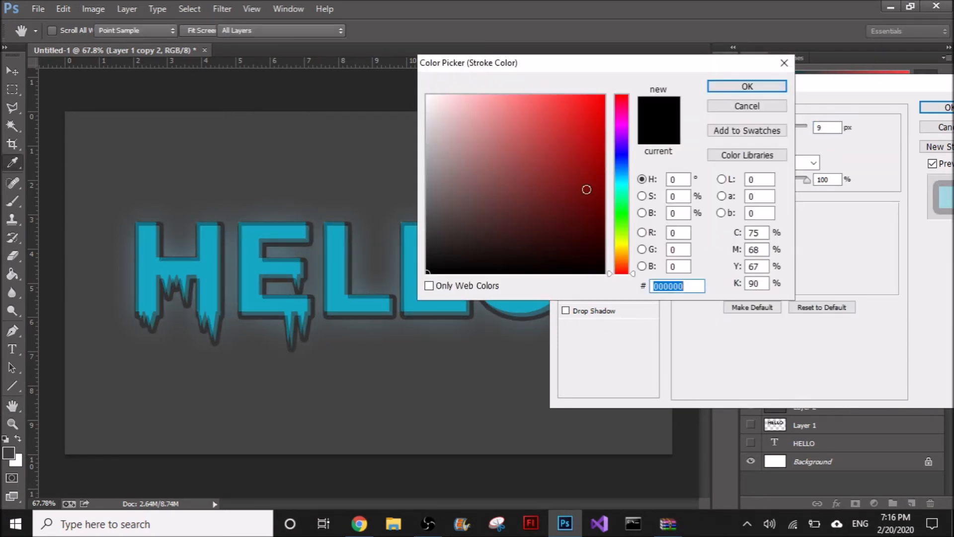
{"action": "left_click", "coordinate": [622, 182]}
{"action": "left_click", "coordinate": [486, 95]}
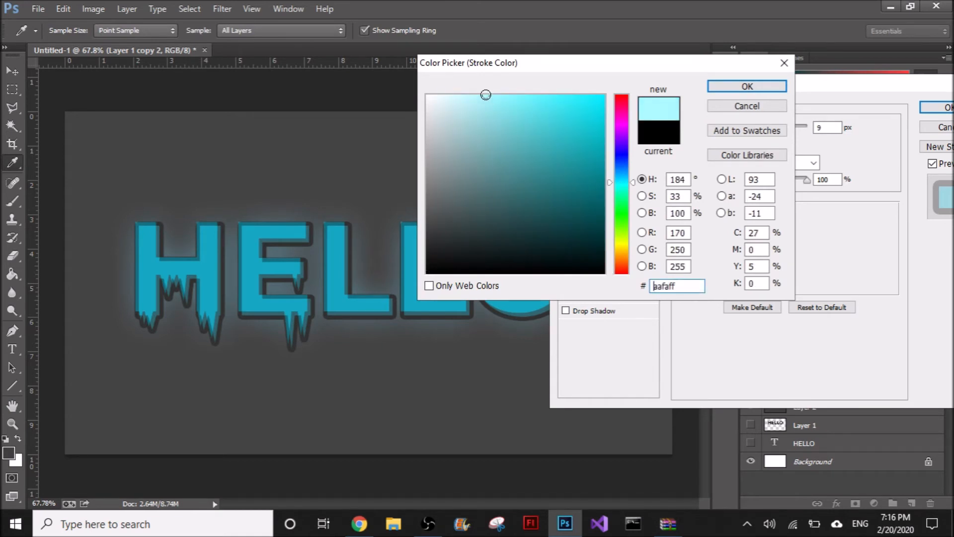
{"action": "left_click", "coordinate": [745, 86]}
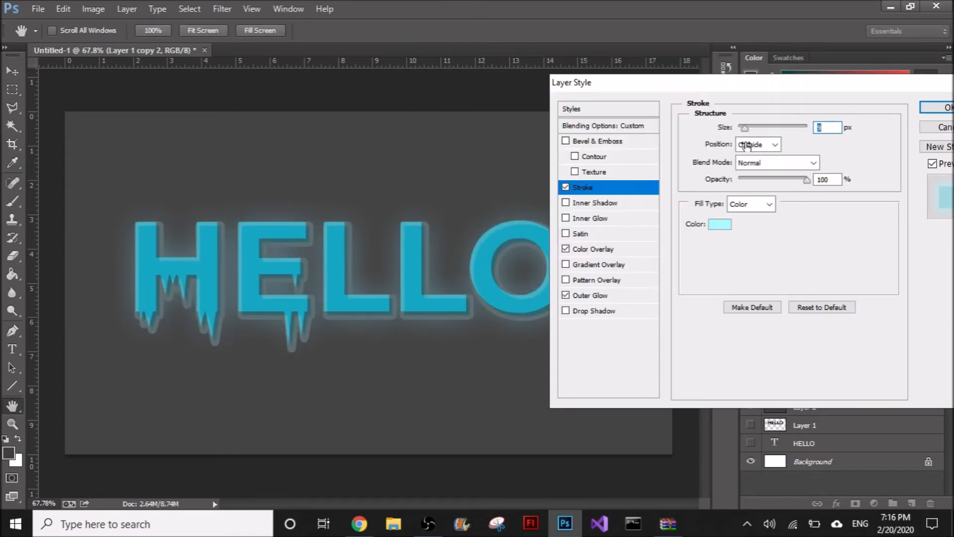
- Try thinning the outside stroke to 4 px, and disable the Stroke effect on Layer 1 copy 2
{"action": "left_click", "coordinate": [771, 145]}
{"action": "left_click", "coordinate": [753, 154]}
{"action": "left_click_drag", "start_coordinate": [747, 127], "coordinate": [745, 131]}
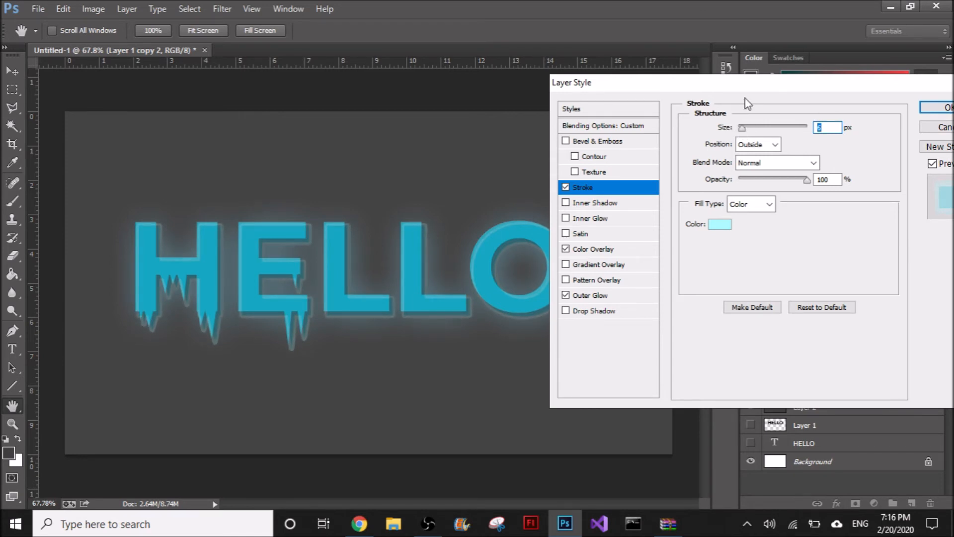
{"action": "left_click_drag", "start_coordinate": [745, 135], "coordinate": [747, 134]}
{"action": "left_click_drag", "start_coordinate": [741, 131], "coordinate": [739, 131]}
{"action": "left_click", "coordinate": [566, 187]}
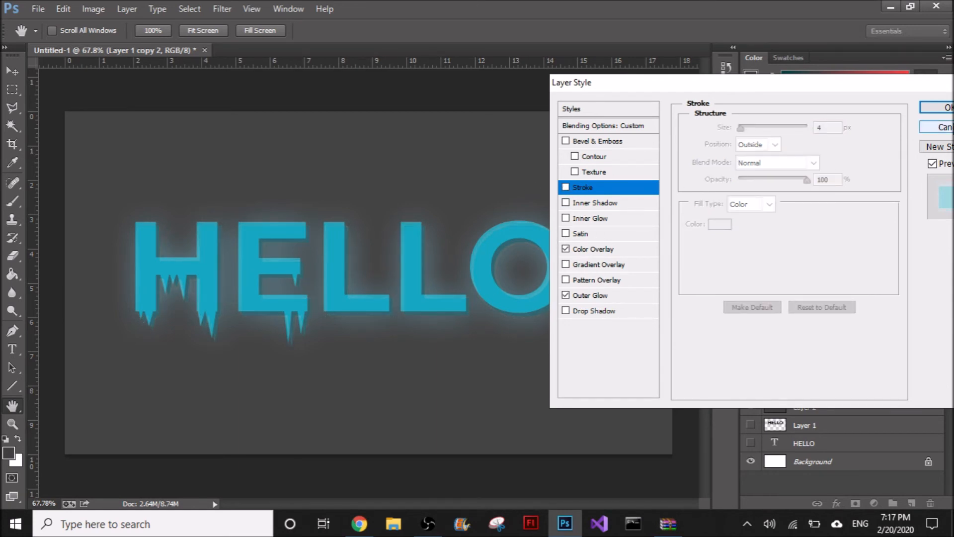
{"action": "left_click", "coordinate": [929, 109]}
{"action": "key", "text": "g"}
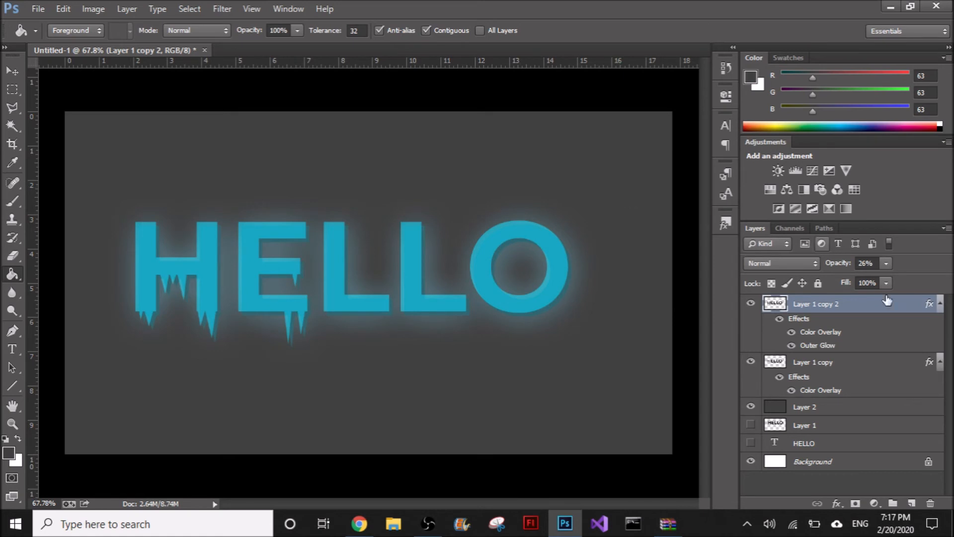
- Add a white ffffff Outer Glow with a size of 10 px to Layer 1 copy
{"action": "left_click", "coordinate": [844, 370]}
{"action": "double_click", "coordinate": [843, 370]}
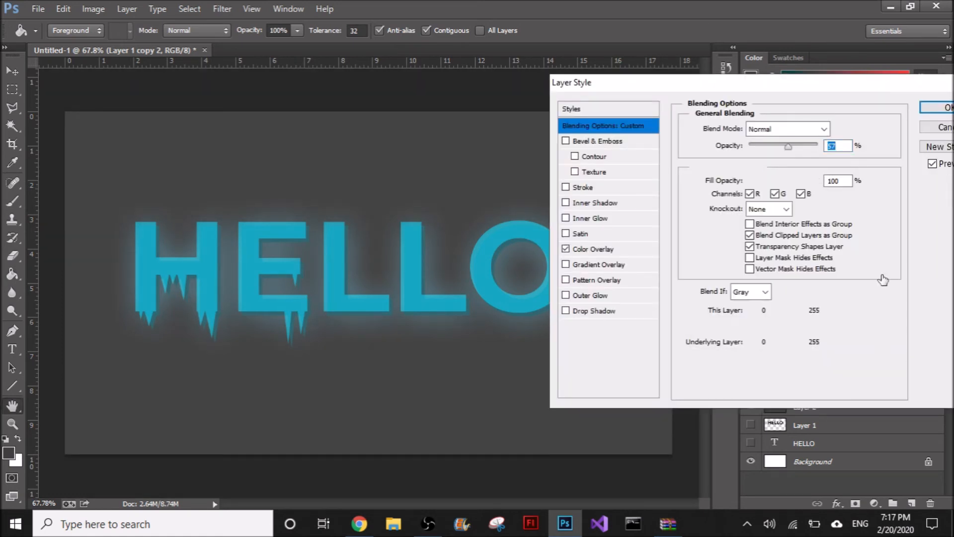
{"action": "left_click", "coordinate": [612, 296]}
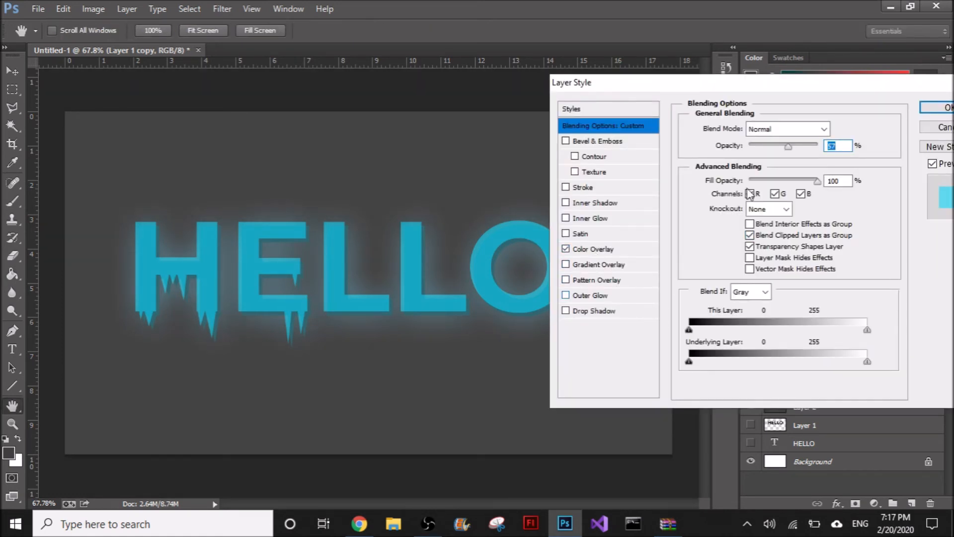
{"action": "left_click_drag", "start_coordinate": [745, 252], "coordinate": [744, 251]}
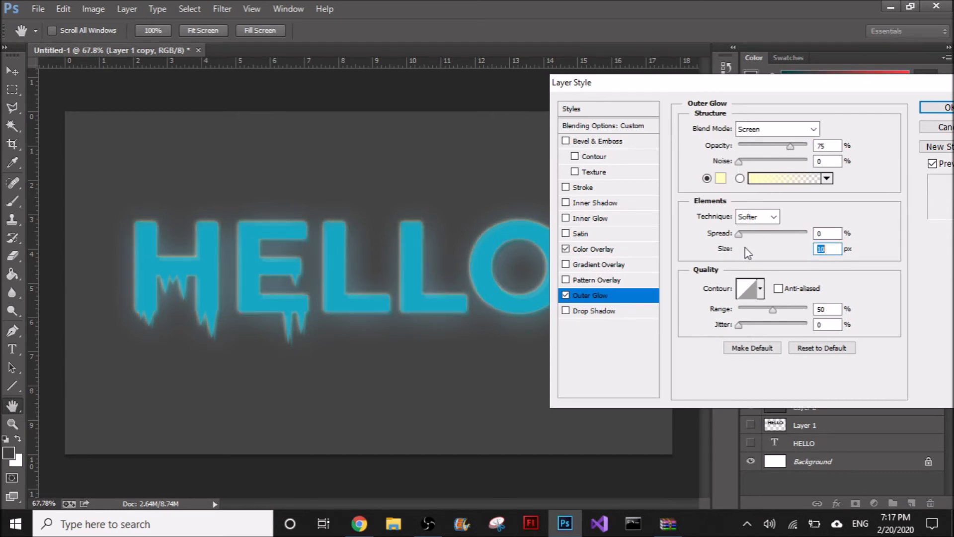
{"action": "left_click", "coordinate": [721, 178]}
{"action": "left_click_drag", "start_coordinate": [448, 171], "coordinate": [421, 92]}
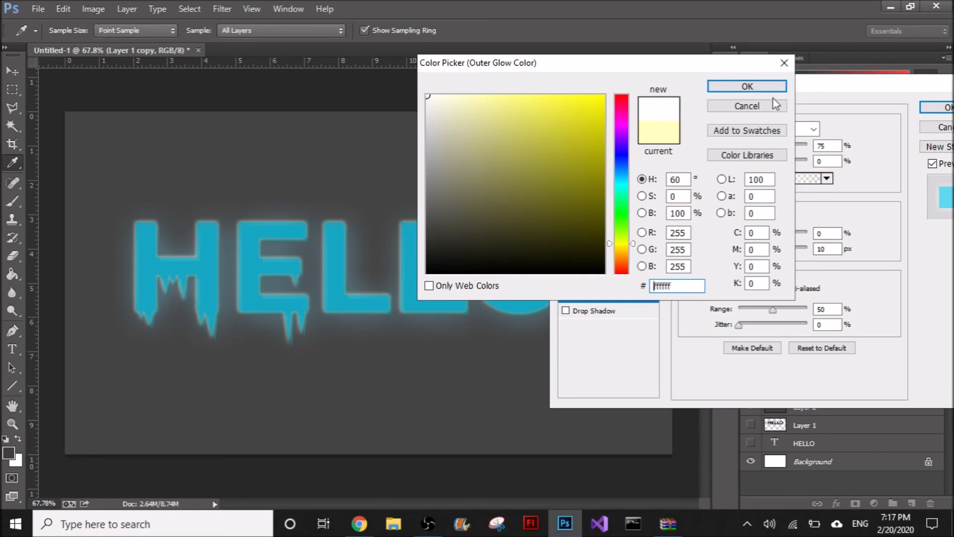
{"action": "left_click", "coordinate": [761, 88]}
- Adjust the white Outer Glow on Layer 1 copy to 13 px size and 32% opacity, and apply it
{"action": "left_click_drag", "start_coordinate": [794, 152], "coordinate": [814, 150]}
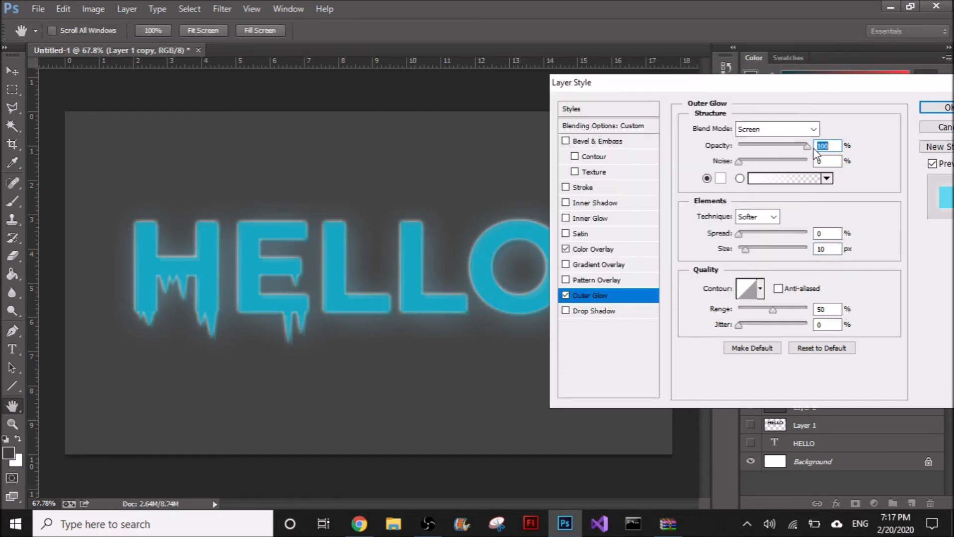
{"action": "mouse_move", "coordinate": [746, 252]}
{"action": "left_mouse_down"}
{"action": "mouse_move", "coordinate": [755, 255]}
{"action": "mouse_move", "coordinate": [747, 251]}
{"action": "left_mouse_up"}
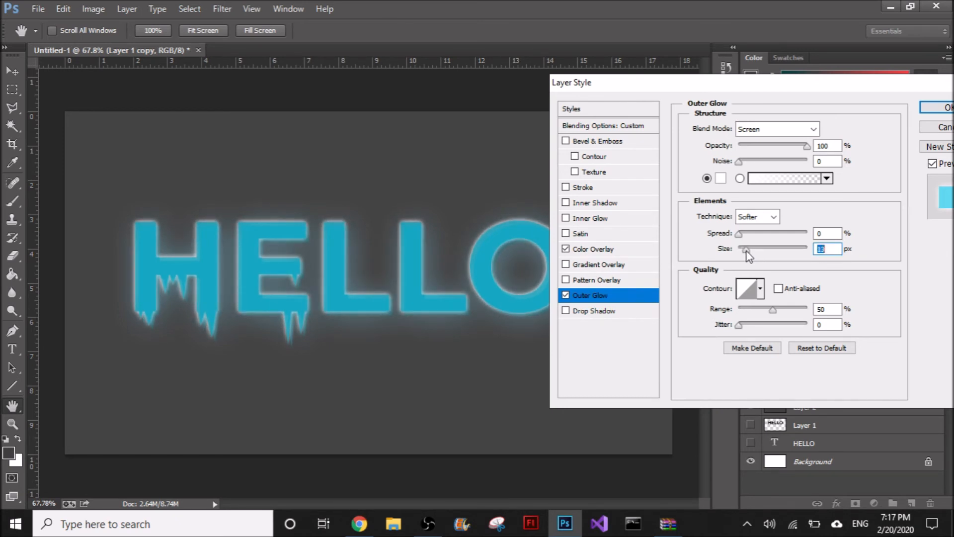
{"action": "left_click_drag", "start_coordinate": [807, 146], "coordinate": [786, 151]}
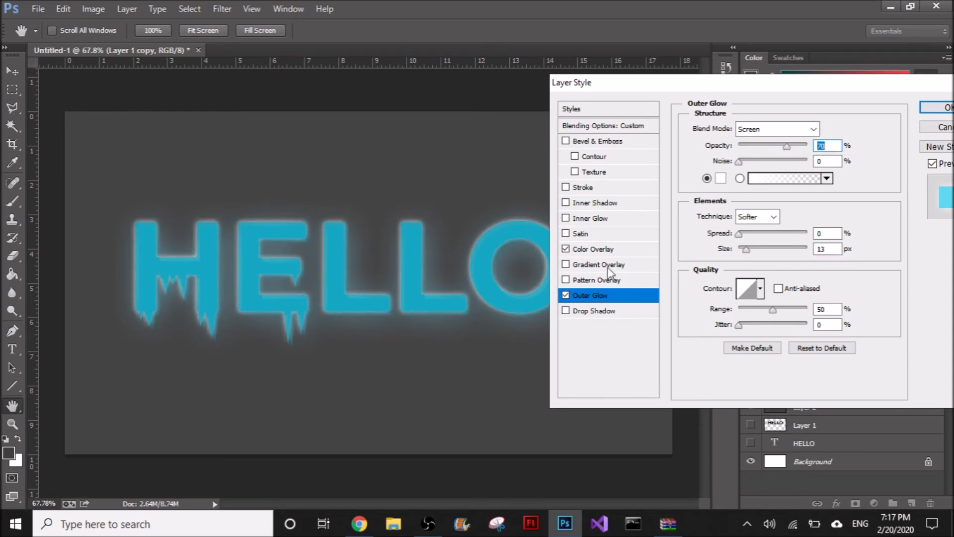
{"action": "left_click", "coordinate": [567, 296]}
{"action": "left_click", "coordinate": [566, 296]}
{"action": "left_click_drag", "start_coordinate": [788, 149], "coordinate": [762, 148]}
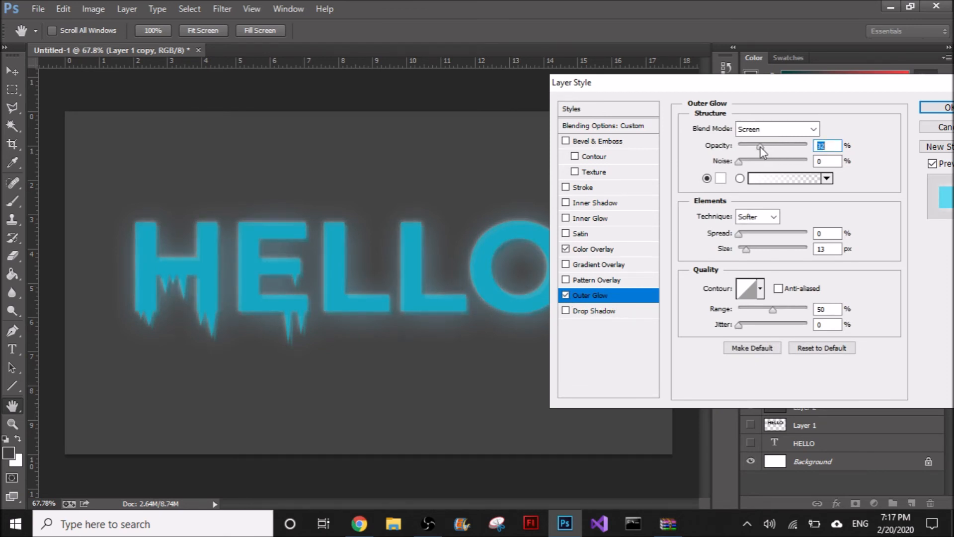
{"action": "left_click", "coordinate": [942, 108]}
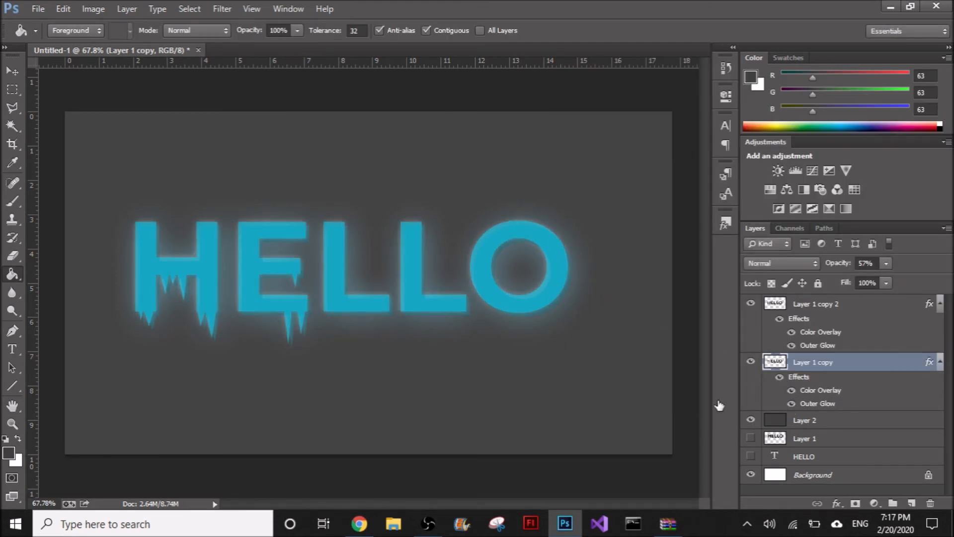
- Examine the glow around the HELLO letters and icicles up close and across the whole canvas
{"action": "scroll", "coordinate": [360, 281], "scroll_direction": "up", "scroll_amount": 2, "text": "alt"}
{"action": "scroll", "coordinate": [360, 281], "scroll_direction": "up", "scroll_amount": 2, "text": "alt"}
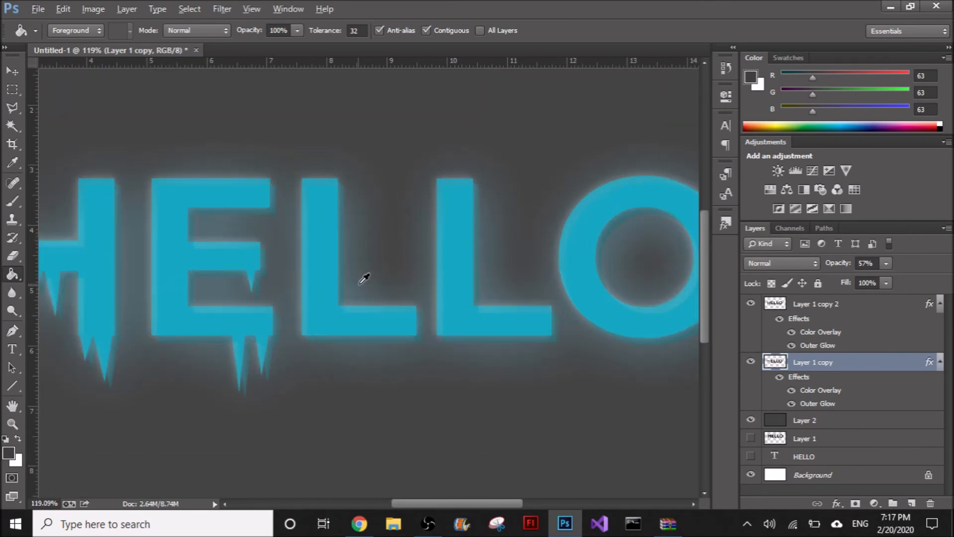
{"action": "scroll", "coordinate": [467, 298], "scroll_direction": "down", "scroll_amount": 3, "text": "alt"}
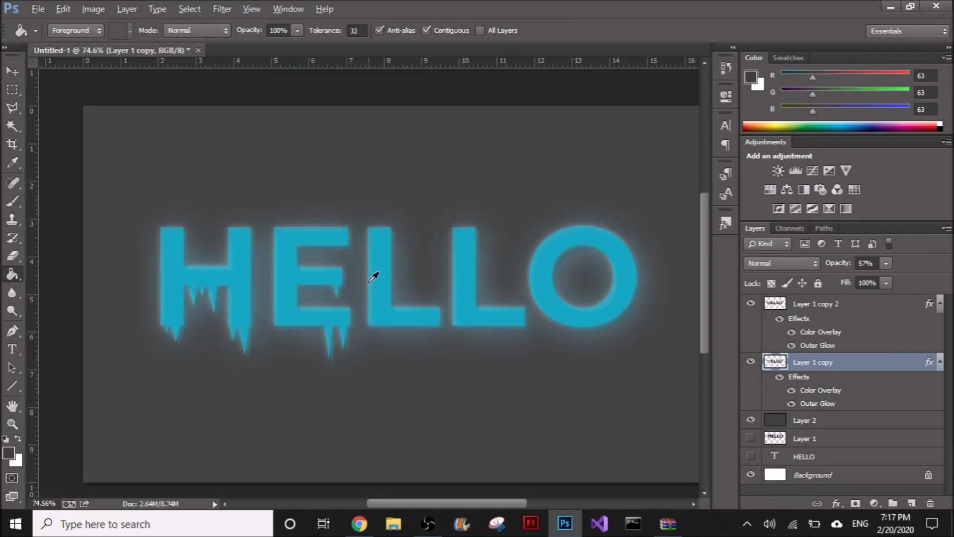
{"action": "scroll", "coordinate": [373, 272], "scroll_direction": "down", "scroll_amount": 4, "text": "alt"}
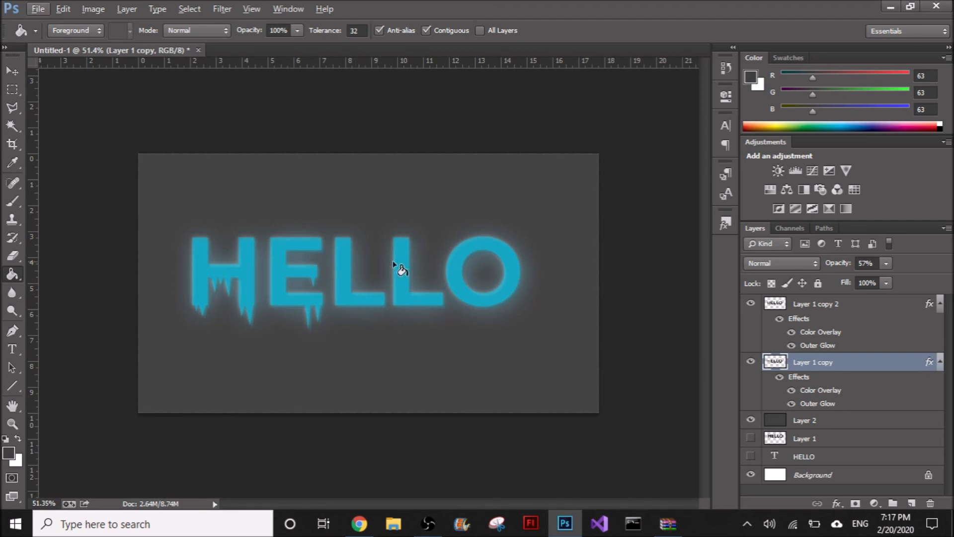
{"action": "scroll", "coordinate": [298, 286], "scroll_direction": "up", "scroll_amount": 3, "text": "alt"}
{"action": "scroll", "coordinate": [281, 267], "scroll_direction": "up", "scroll_amount": 1}
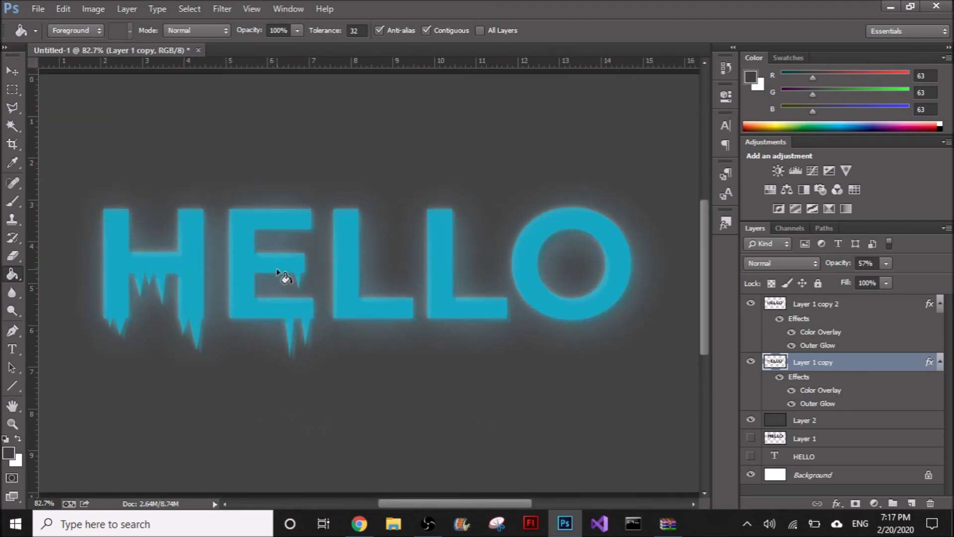
{"action": "scroll", "coordinate": [270, 277], "scroll_direction": "down", "scroll_amount": 4, "text": "alt"}
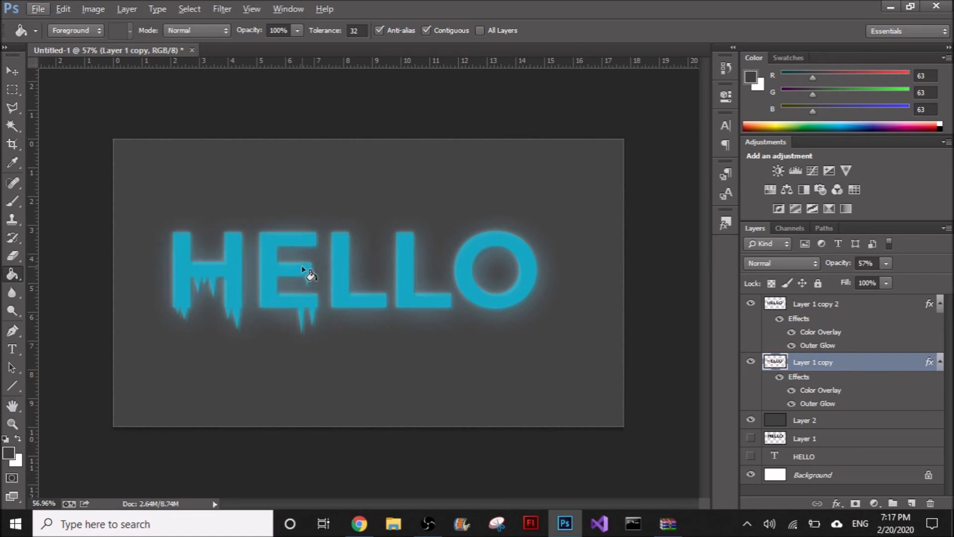
- Create a new layer above Layer 1 copy 2 and swap the foreground colour to white
{"action": "scroll", "coordinate": [247, 243], "scroll_direction": "up", "scroll_amount": 6, "text": "alt"}
{"action": "left_click_drag", "start_coordinate": [239, 251], "coordinate": [264, 249]}
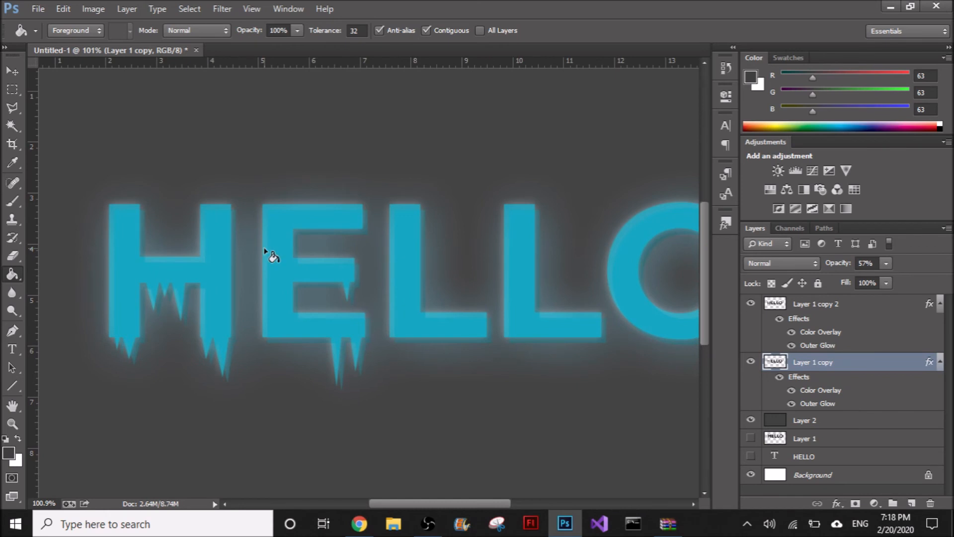
{"action": "left_click", "coordinate": [861, 323]}
{"action": "left_click", "coordinate": [911, 504]}
{"action": "left_click", "coordinate": [18, 442]}
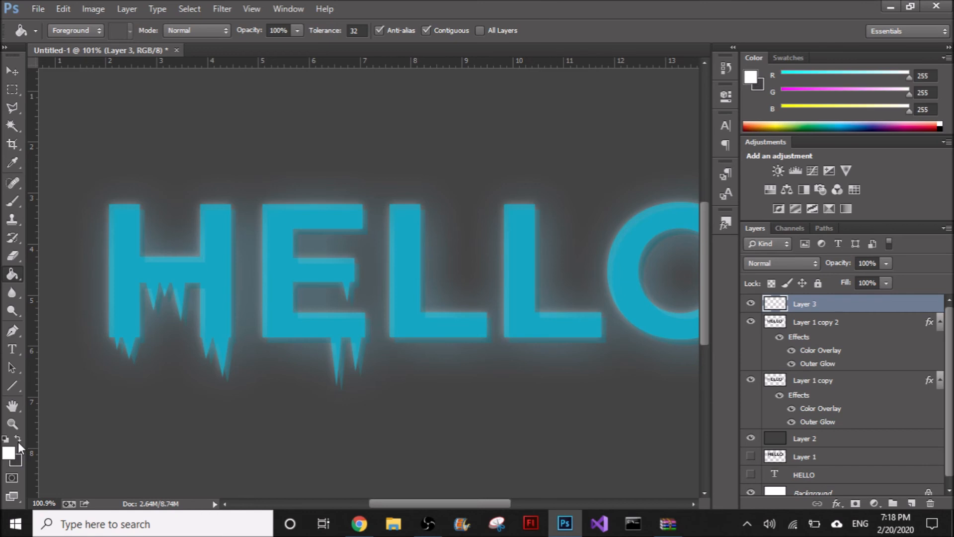
- Paint white snow caps with a small drip on both stems and the crossbar of the H using a 15 px brush
{"action": "left_click", "coordinate": [15, 202]}
{"action": "key", "text": "bracketleft"}
{"action": "key", "text": "bracketleft"}
{"action": "key", "text": "bracketleft"}
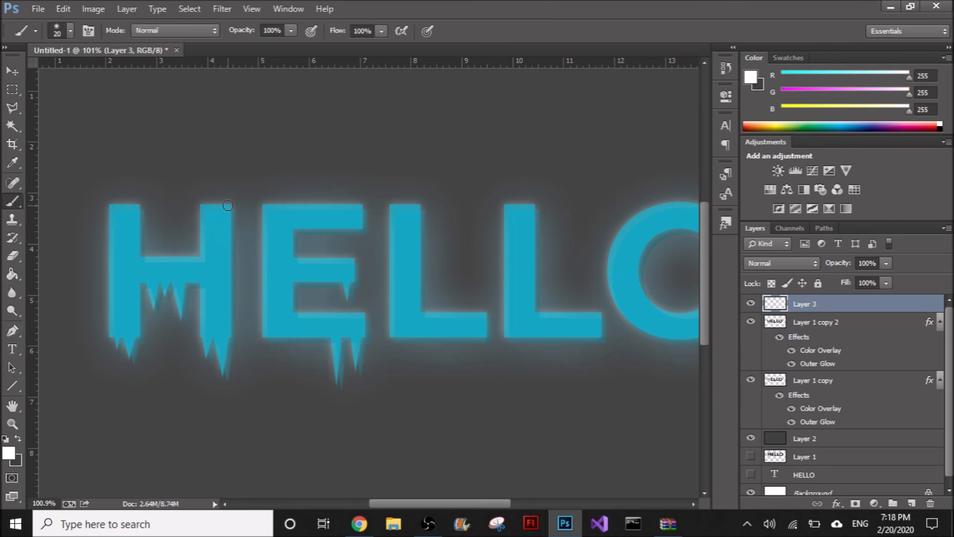
{"action": "mouse_move", "coordinate": [228, 205]}
{"action": "left_mouse_down"}
{"action": "mouse_move", "coordinate": [204, 203]}
{"action": "mouse_move", "coordinate": [229, 207]}
{"action": "left_mouse_up"}
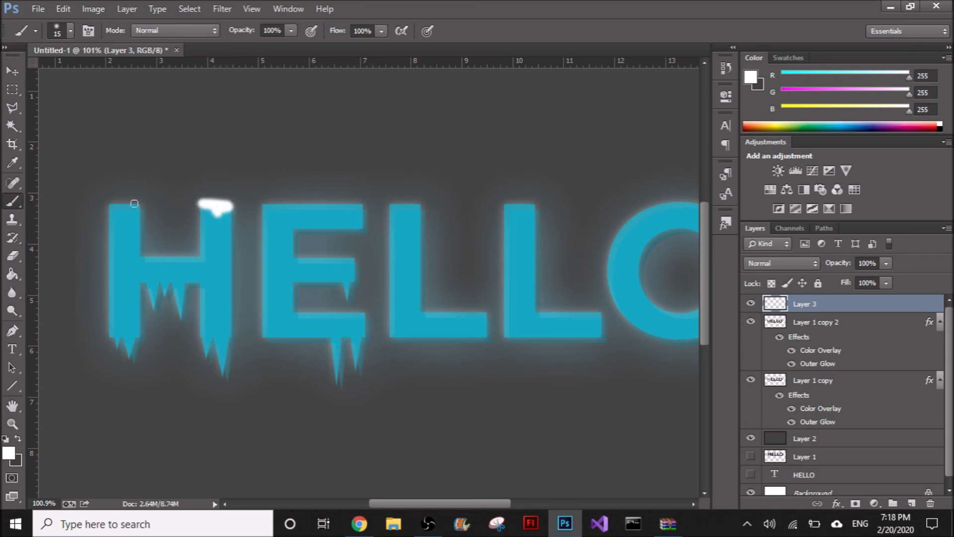
{"action": "mouse_move", "coordinate": [136, 206]}
{"action": "left_mouse_down"}
{"action": "mouse_move", "coordinate": [112, 205]}
{"action": "mouse_move", "coordinate": [132, 212]}
{"action": "left_mouse_up"}
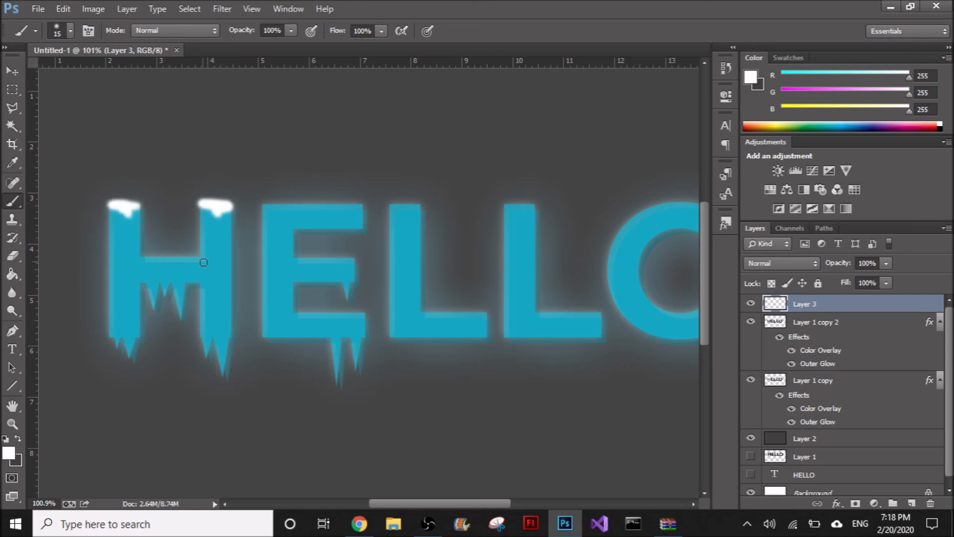
{"action": "mouse_move", "coordinate": [198, 258]}
{"action": "left_mouse_down"}
{"action": "mouse_move", "coordinate": [145, 256]}
{"action": "mouse_move", "coordinate": [182, 267]}
{"action": "left_mouse_up"}
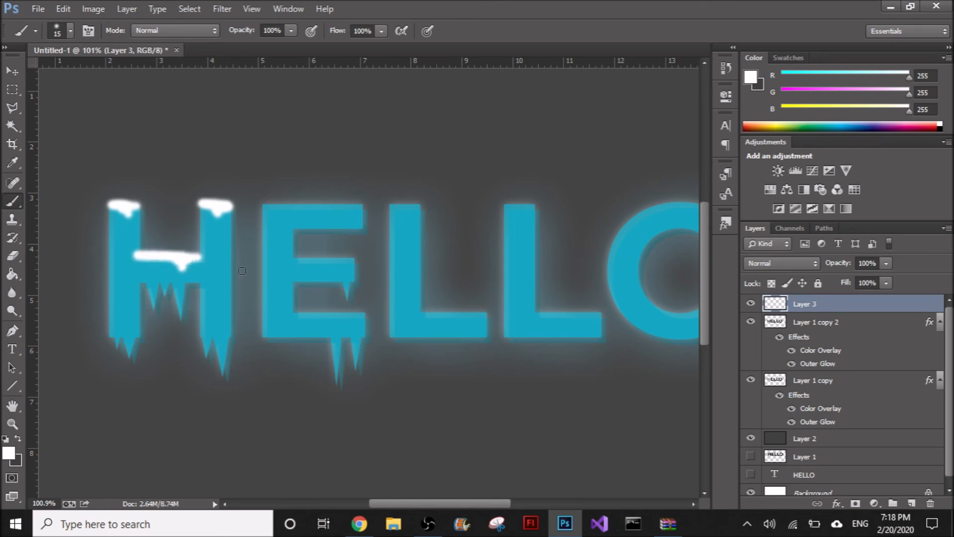
- Paint white snow along the E's upper arm, its middle arm and the tip of its lower arm
{"action": "scroll", "coordinate": [313, 219], "scroll_direction": "down", "scroll_amount": 7}
{"action": "scroll", "coordinate": [318, 241], "scroll_direction": "up", "scroll_amount": 7}
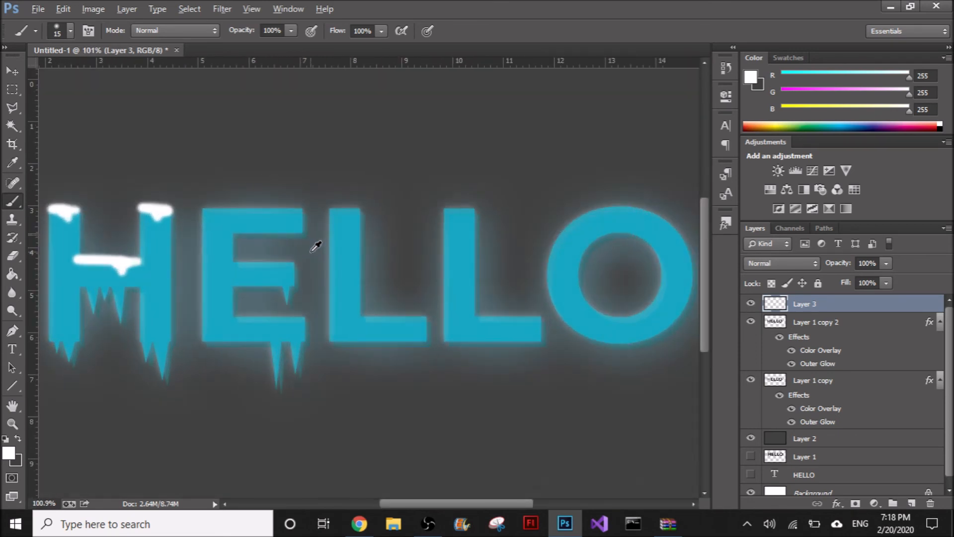
{"action": "mouse_move", "coordinate": [205, 209]}
{"action": "left_mouse_down"}
{"action": "mouse_move", "coordinate": [300, 210]}
{"action": "mouse_move", "coordinate": [242, 212]}
{"action": "left_mouse_up"}
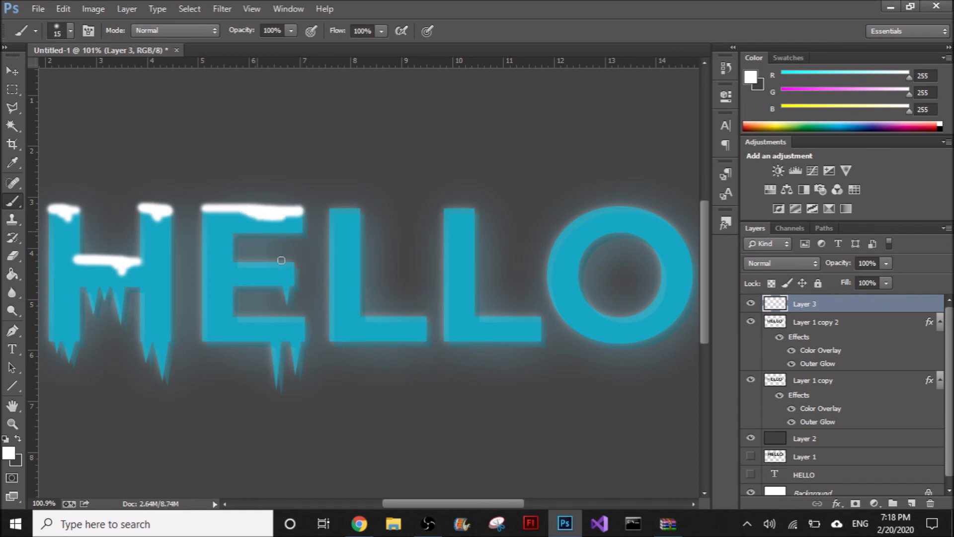
{"action": "left_click_drag", "start_coordinate": [292, 263], "coordinate": [259, 265]}
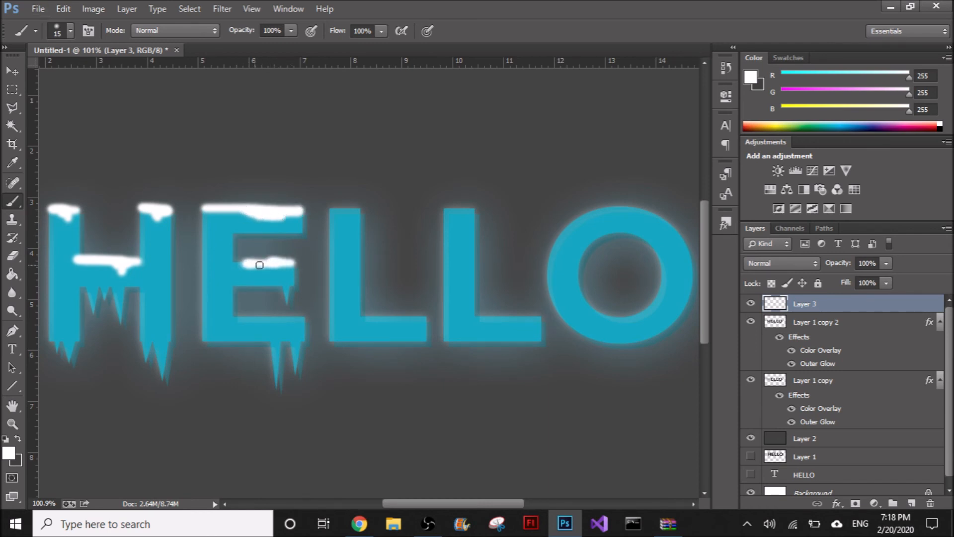
{"action": "left_click_drag", "start_coordinate": [304, 318], "coordinate": [298, 318]}
- Paint white snow on the stem tops and along the feet of both L letters
{"action": "scroll", "coordinate": [351, 254], "scroll_direction": "down", "scroll_amount": 3}
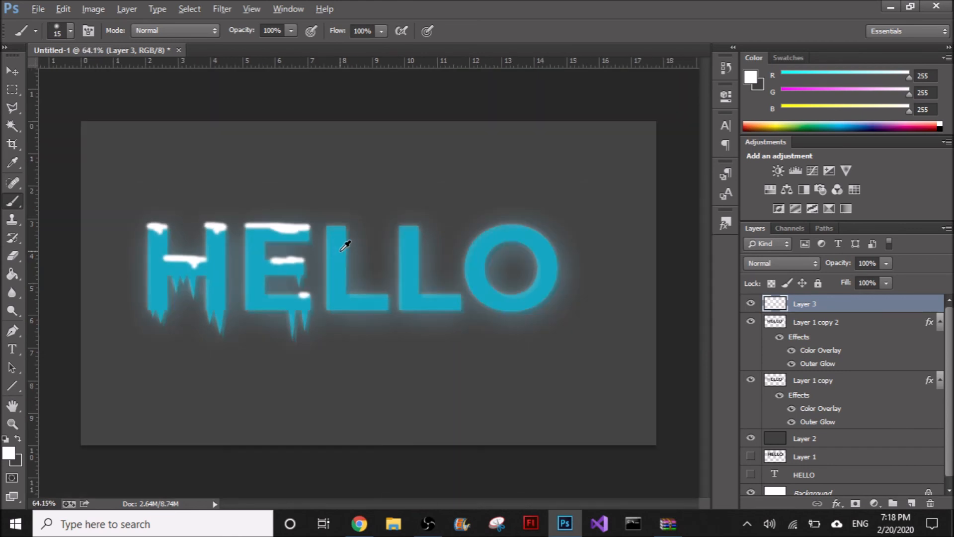
{"action": "scroll", "coordinate": [345, 246], "scroll_direction": "up", "scroll_amount": 1}
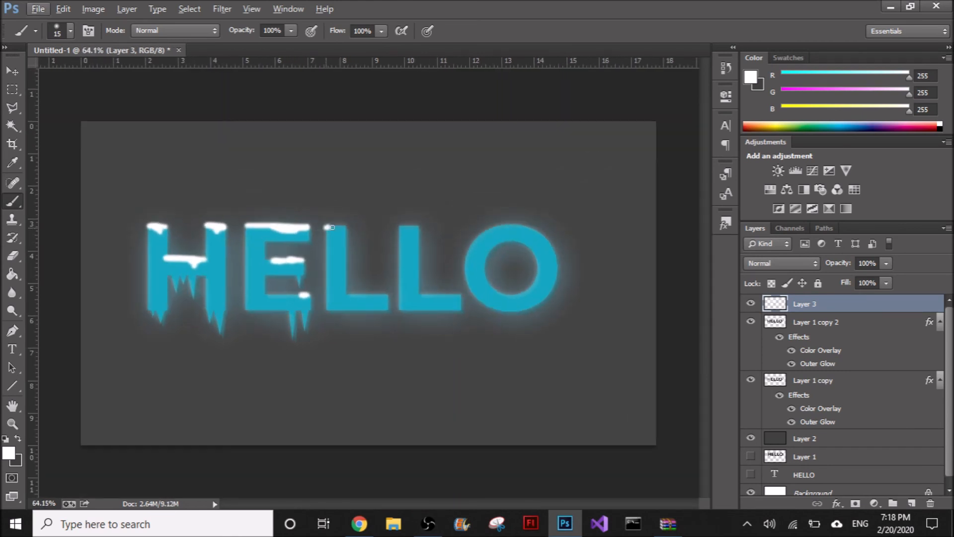
{"action": "left_click_drag", "start_coordinate": [340, 233], "coordinate": [339, 232]}
{"action": "mouse_move", "coordinate": [366, 293]}
{"action": "left_mouse_down"}
{"action": "mouse_move", "coordinate": [347, 293]}
{"action": "mouse_move", "coordinate": [382, 295]}
{"action": "left_mouse_up"}
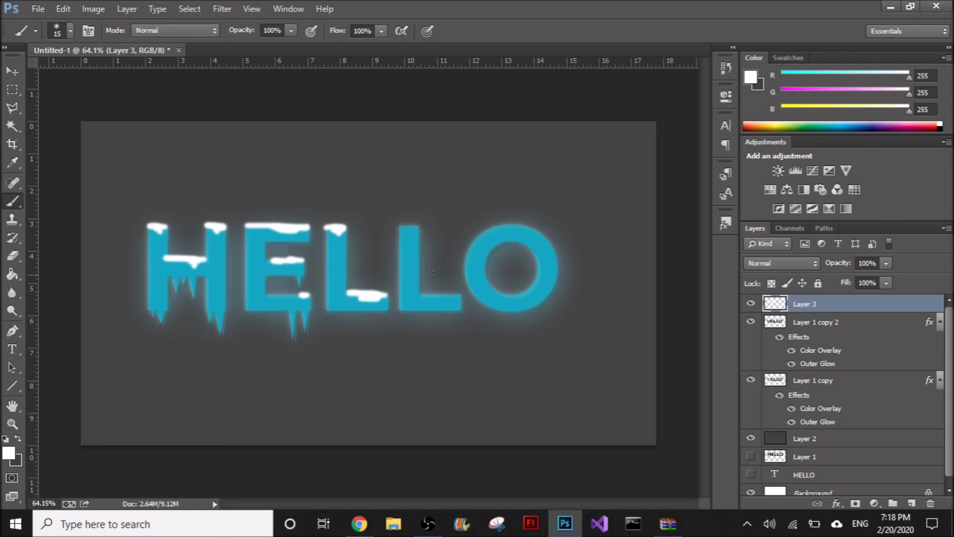
{"action": "scroll", "coordinate": [442, 248], "scroll_direction": "up", "scroll_amount": 2}
{"action": "left_click_drag", "start_coordinate": [412, 221], "coordinate": [403, 222]}
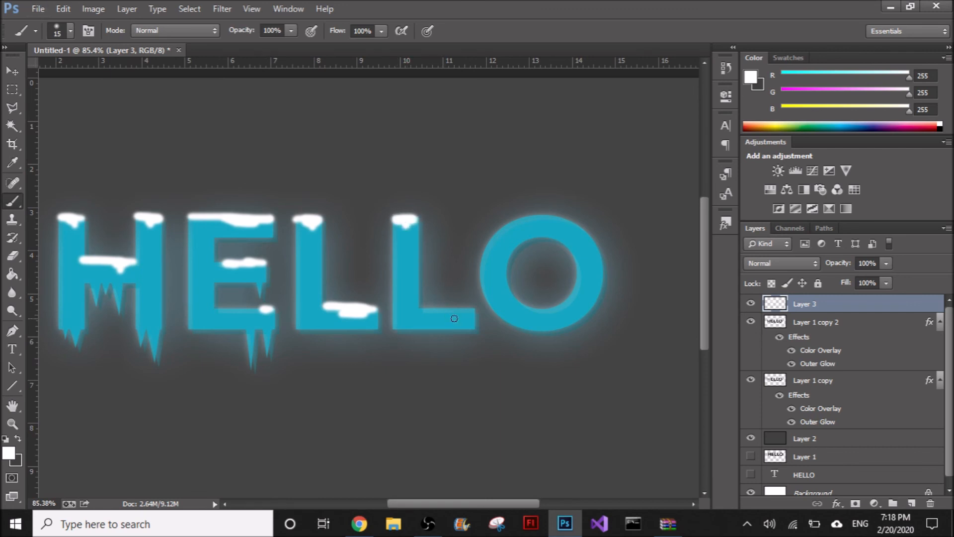
{"action": "mouse_move", "coordinate": [470, 309]}
{"action": "left_mouse_down"}
{"action": "mouse_move", "coordinate": [429, 306]}
{"action": "mouse_move", "coordinate": [468, 308]}
{"action": "left_mouse_up"}
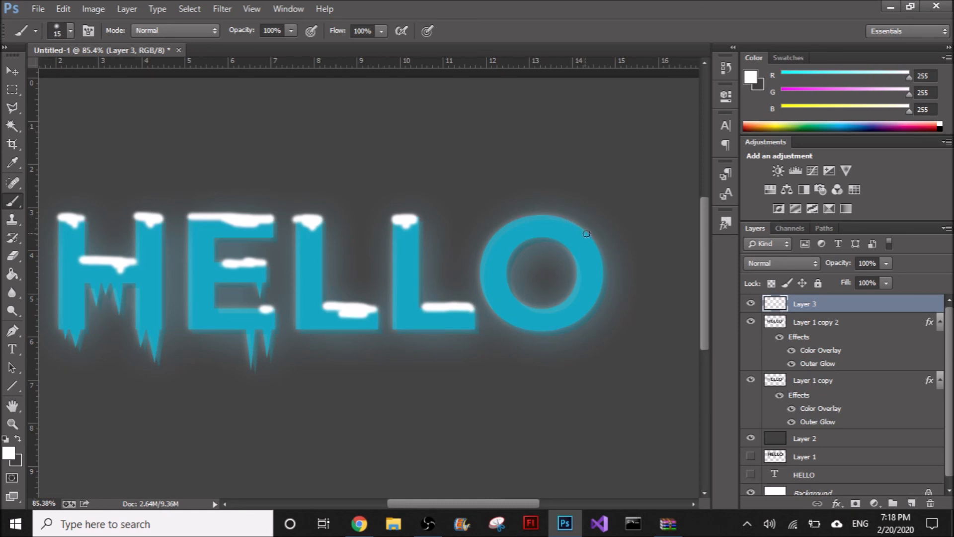
- Paint a thick white snow cap over the O's upper outer curve and a small patch on its lower inner curve
{"action": "mouse_move", "coordinate": [591, 234]}
{"action": "left_mouse_down"}
{"action": "mouse_move", "coordinate": [547, 219]}
{"action": "mouse_move", "coordinate": [502, 226]}
{"action": "mouse_move", "coordinate": [566, 223]}
{"action": "mouse_move", "coordinate": [521, 225]}
{"action": "left_mouse_up"}
{"action": "mouse_move", "coordinate": [532, 308]}
{"action": "left_mouse_down"}
{"action": "mouse_move", "coordinate": [557, 308]}
{"action": "mouse_move", "coordinate": [526, 308]}
{"action": "mouse_move", "coordinate": [553, 312]}
{"action": "mouse_move", "coordinate": [539, 313]}
{"action": "left_mouse_up"}
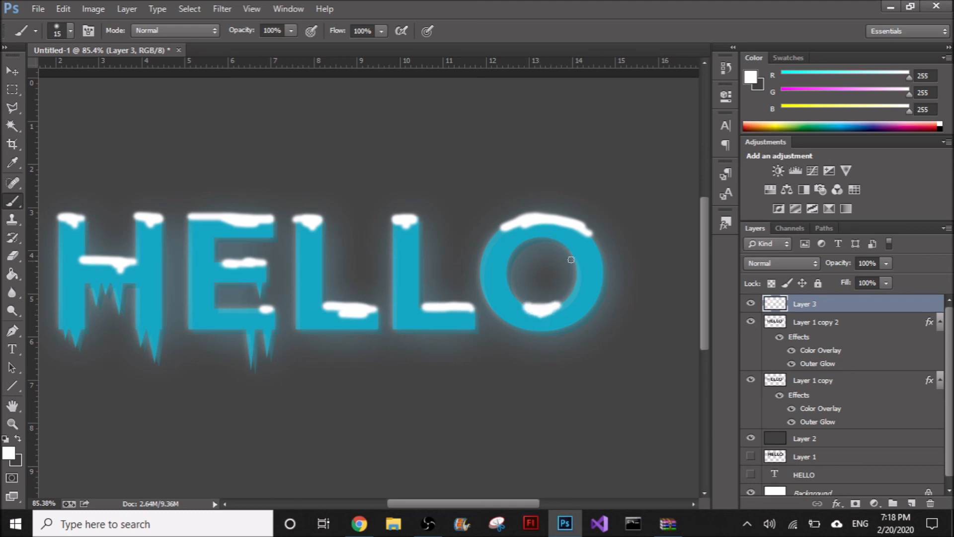
{"action": "left_click_drag", "start_coordinate": [588, 231], "coordinate": [526, 219]}
{"action": "left_click_drag", "start_coordinate": [584, 227], "coordinate": [522, 225]}
- Export the artwork for web as a JPEG High image named "ice letters" on the Desktop
{"action": "key", "text": "alt"}
{"action": "scroll", "coordinate": [449, 192], "scroll_direction": "down", "scroll_amount": 3}
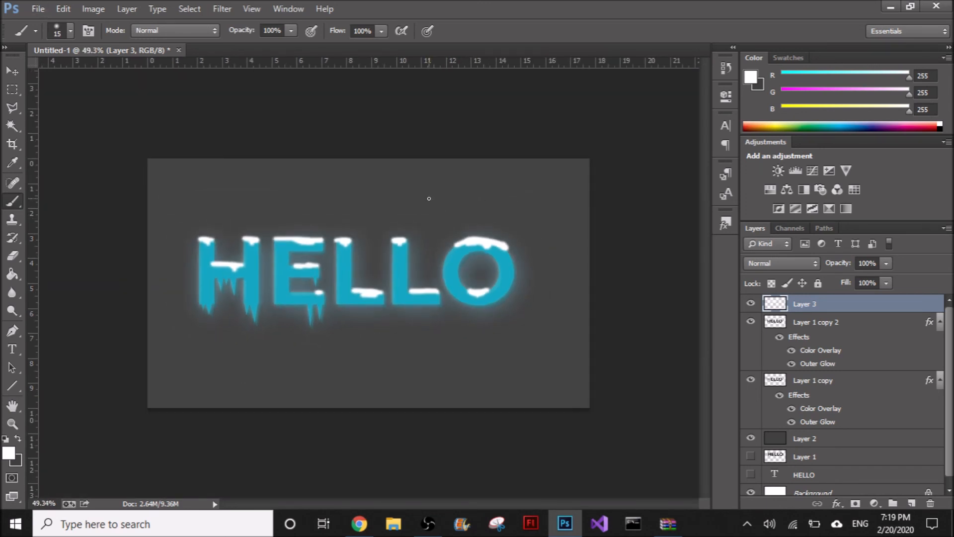
{"action": "scroll", "coordinate": [388, 243], "scroll_direction": "up", "scroll_amount": 3}
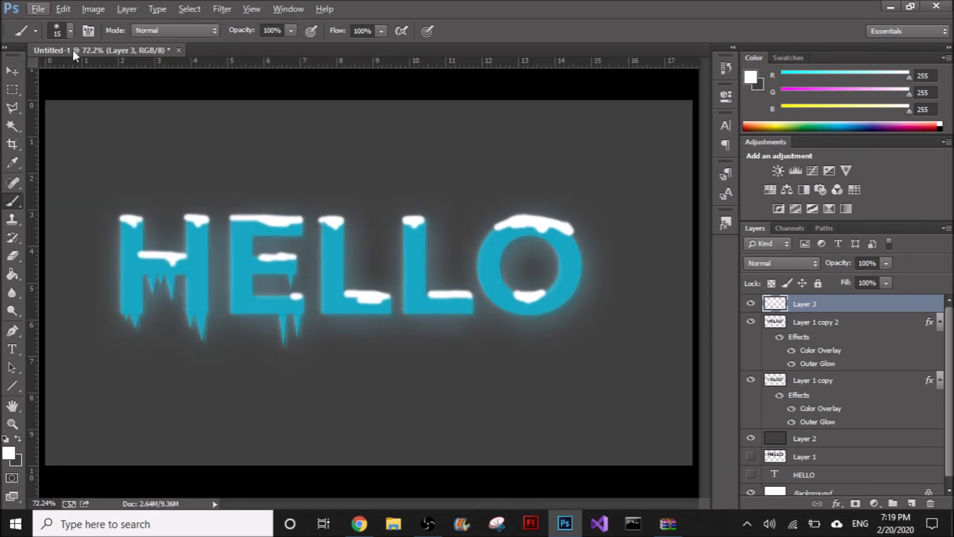
{"action": "scroll", "coordinate": [368, 234], "scroll_direction": "down", "scroll_amount": 2}
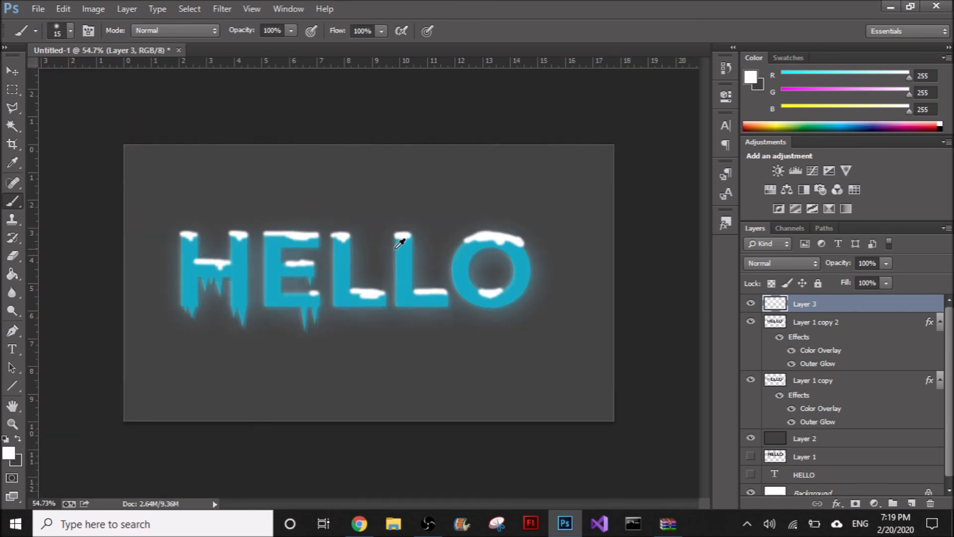
{"action": "left_click", "coordinate": [45, 9]}
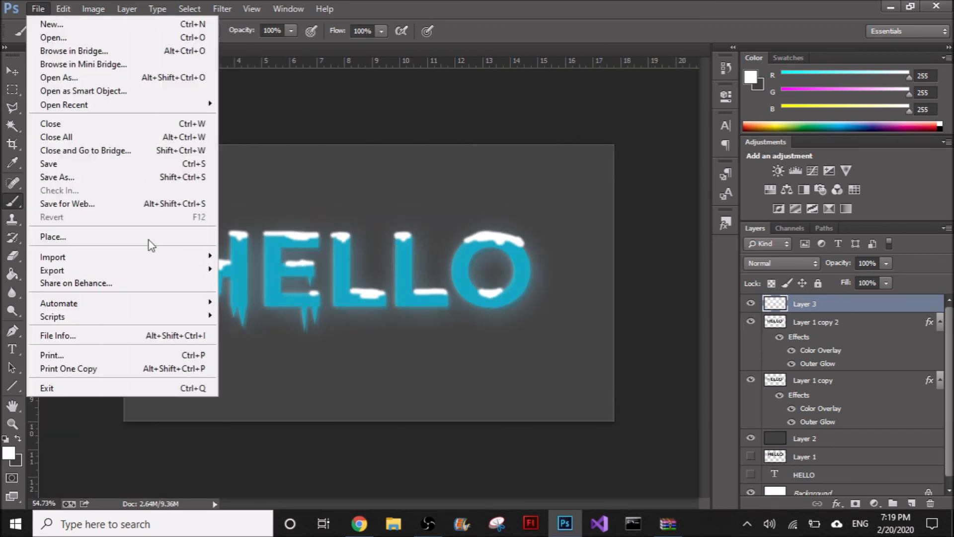
{"action": "left_click", "coordinate": [73, 207]}
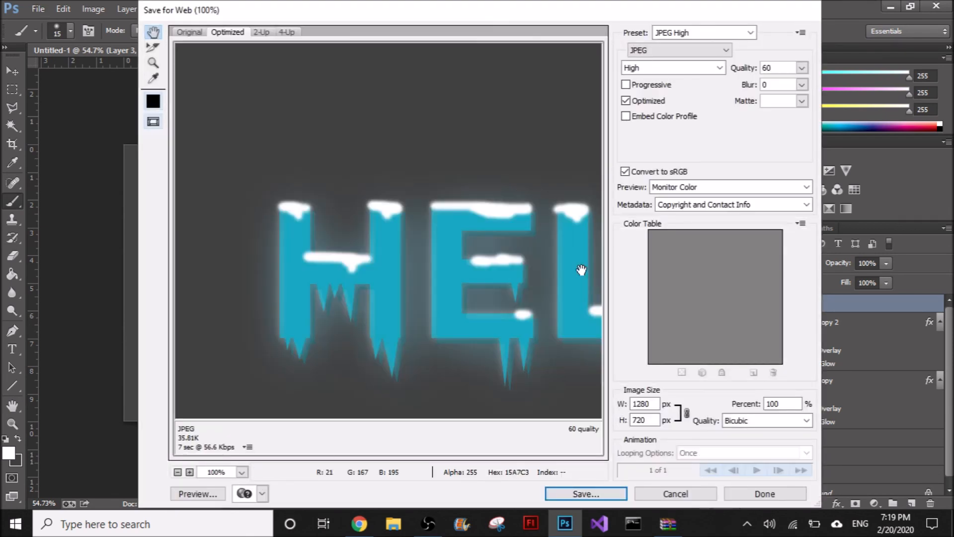
{"action": "left_click", "coordinate": [556, 496]}
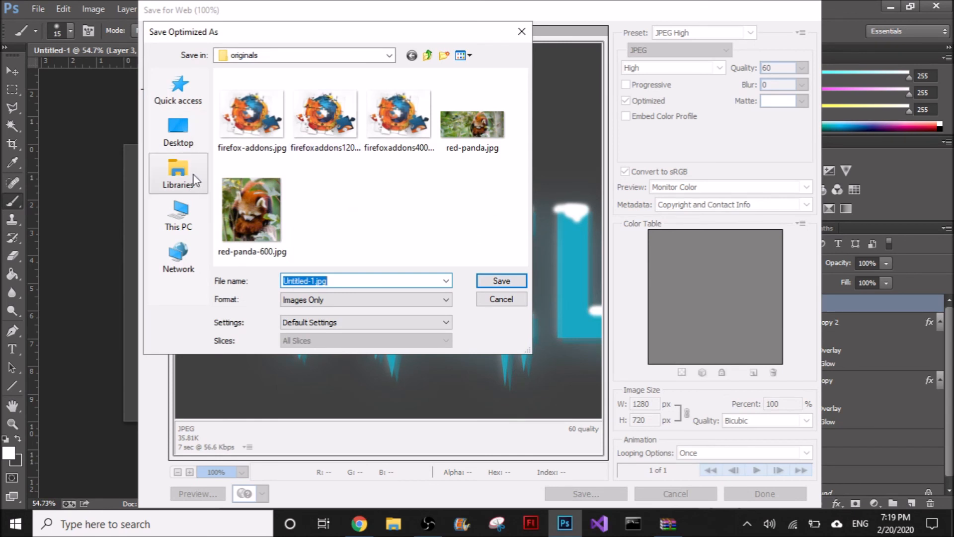
{"action": "left_click", "coordinate": [178, 131]}
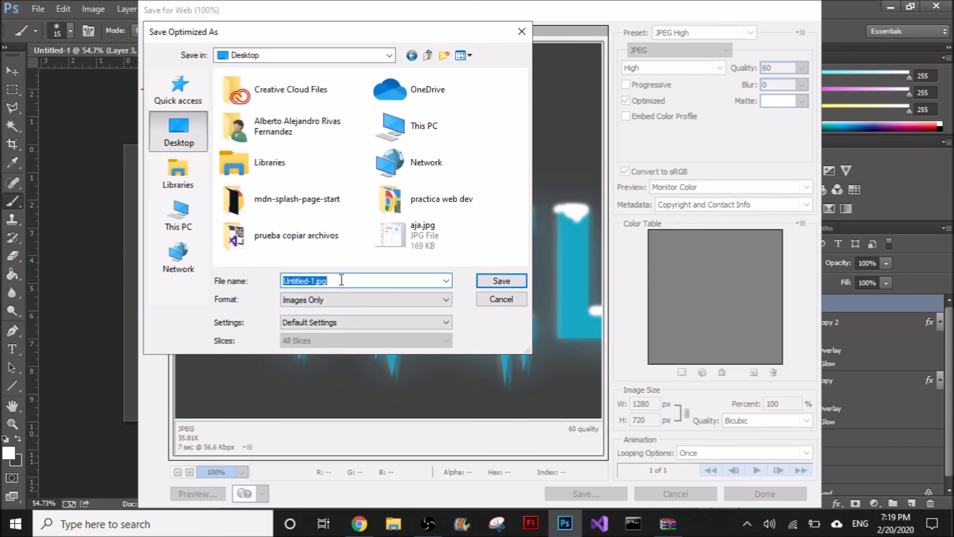
{"action": "type", "text": "ice letters"}
{"action": "key", "text": "Return"}
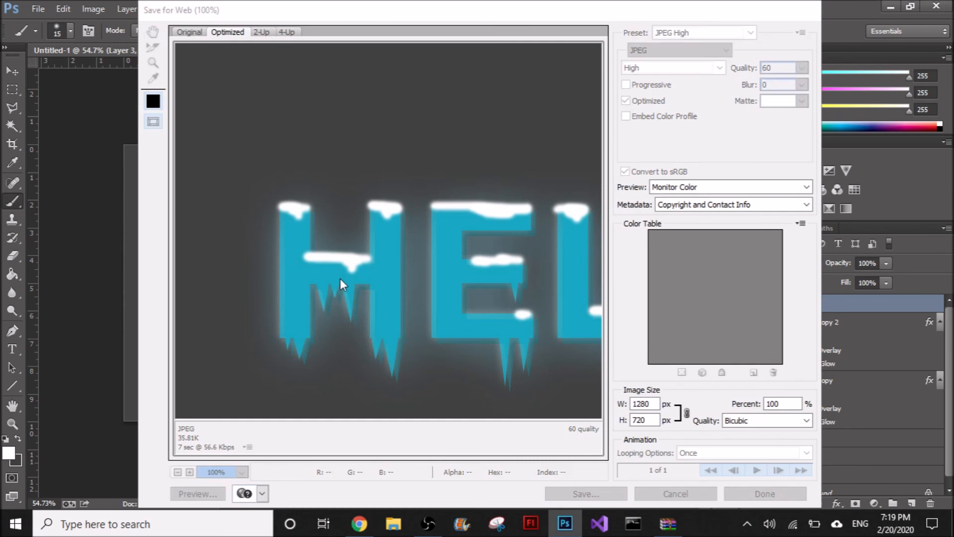